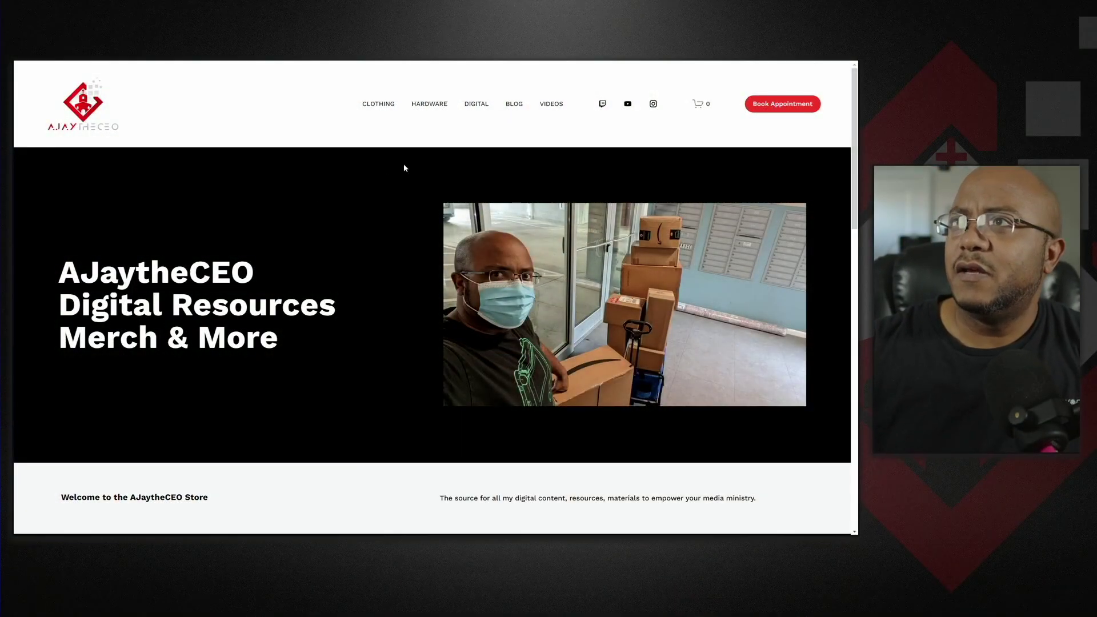
Filter the store's Digital section to Bibles and open the English Standard Version XML product.
left_click(477, 104)
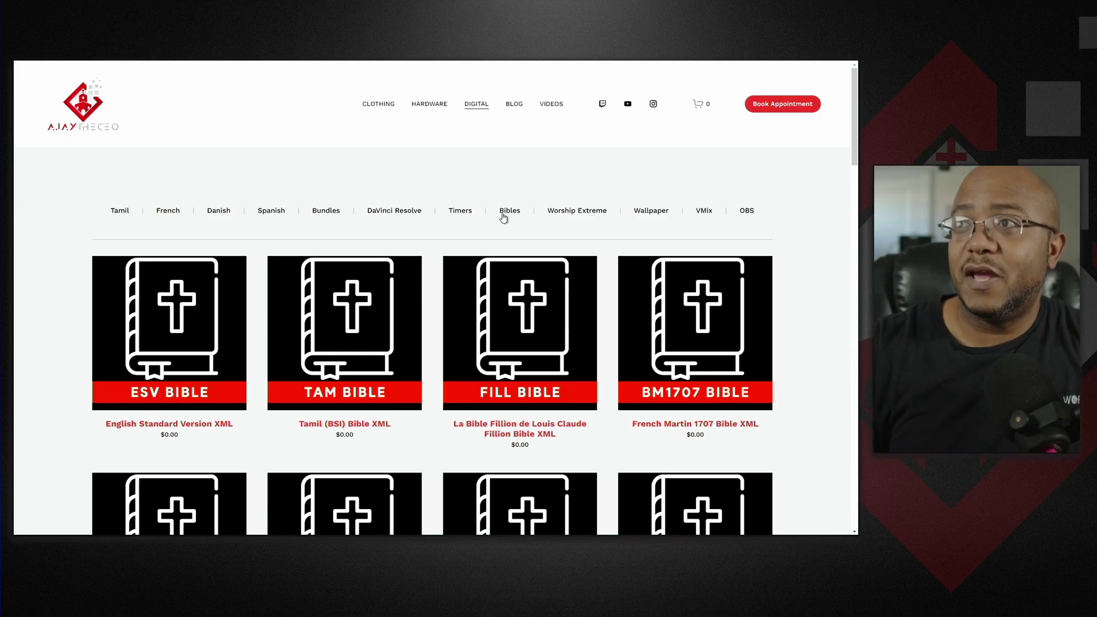
left_click(481, 216)
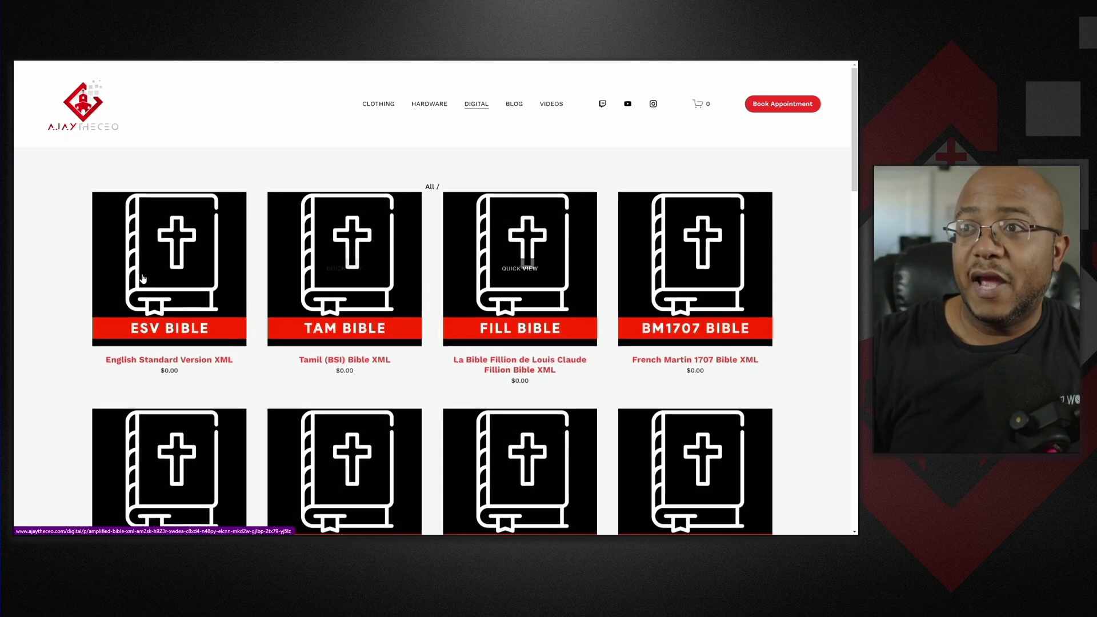
scroll(456, 343, "down", 4)
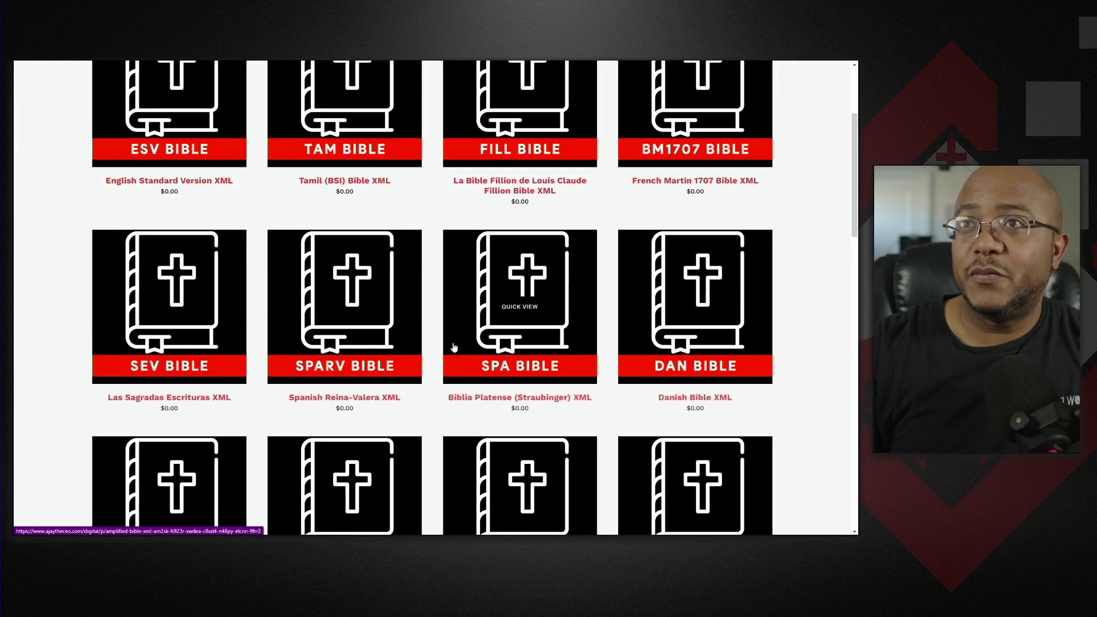
scroll(299, 314, "up", 4)
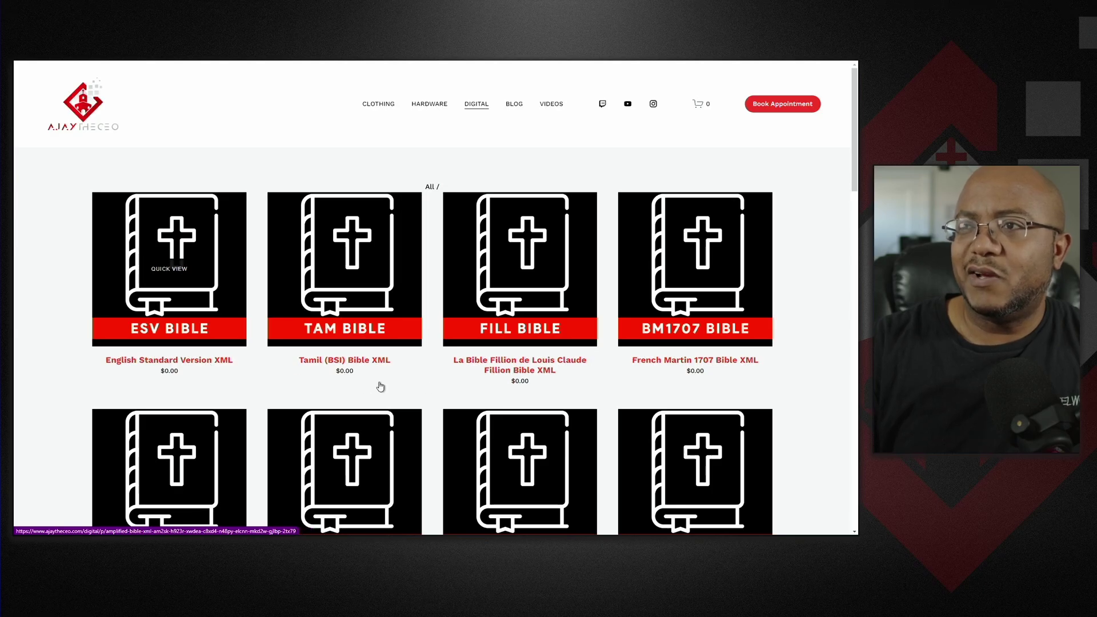
left_click(207, 362)
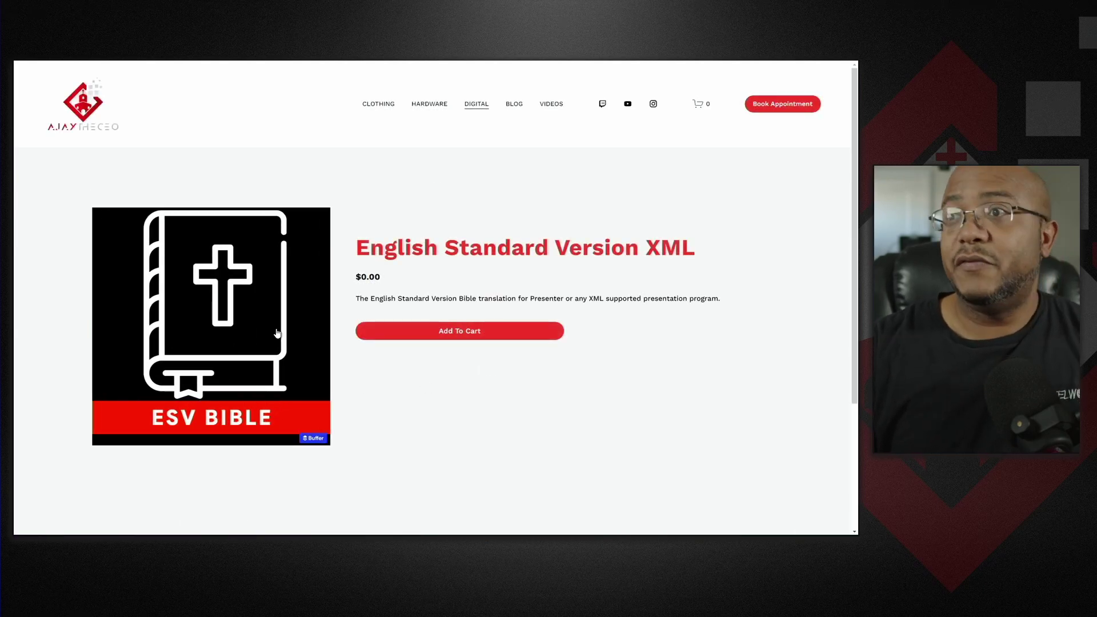
Check out the ESV XML at $0.00 with a contact email, then exit browser full screen.
left_click(430, 329)
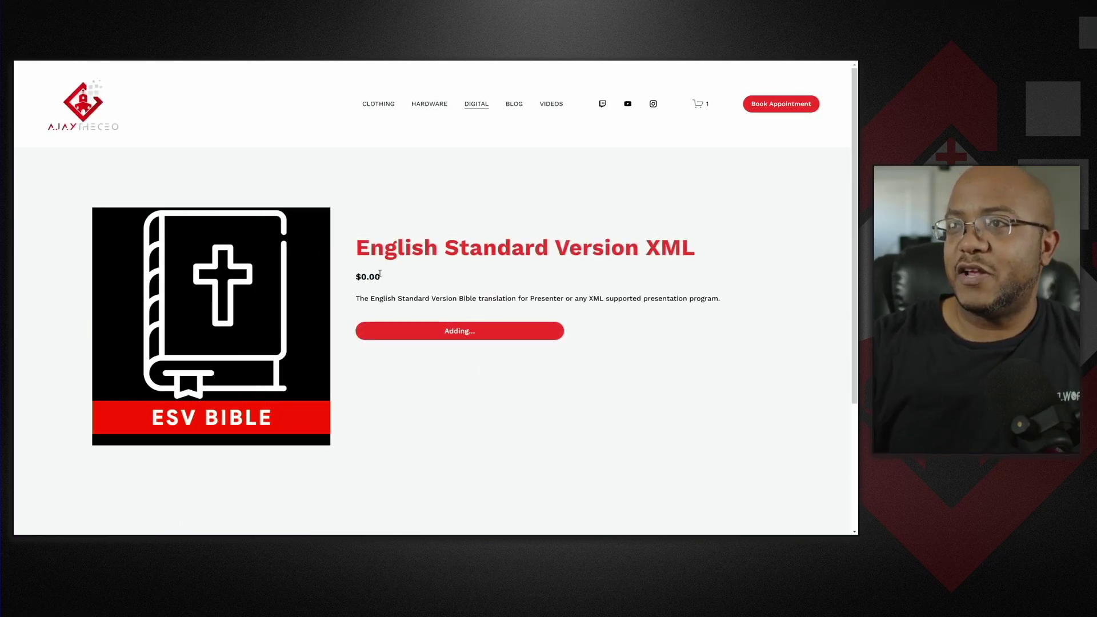
left_click(704, 105)
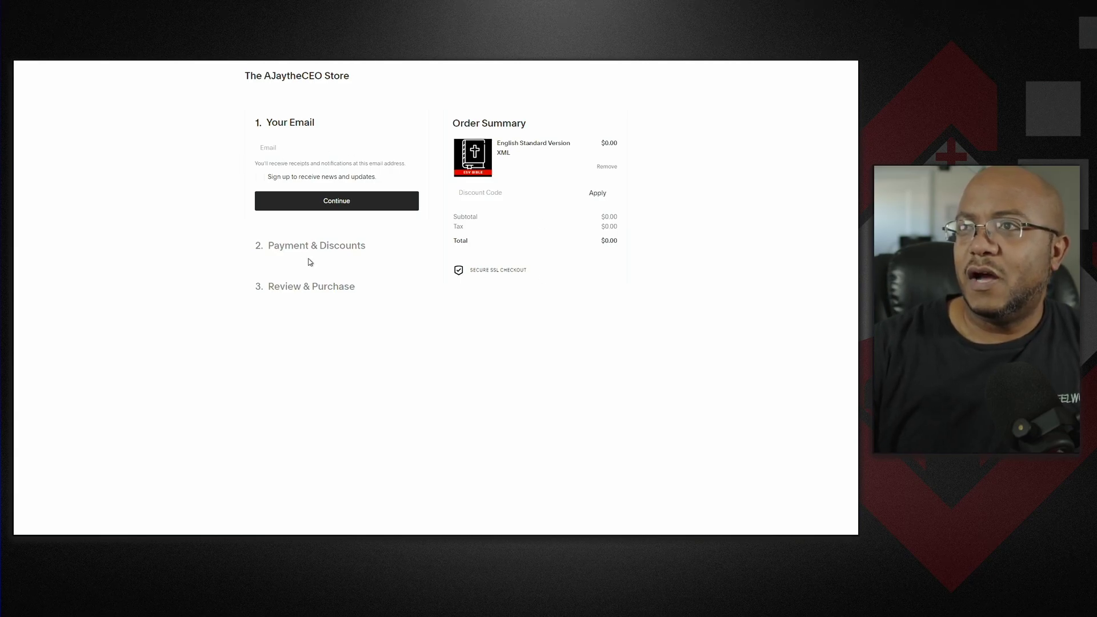
left_click(311, 150)
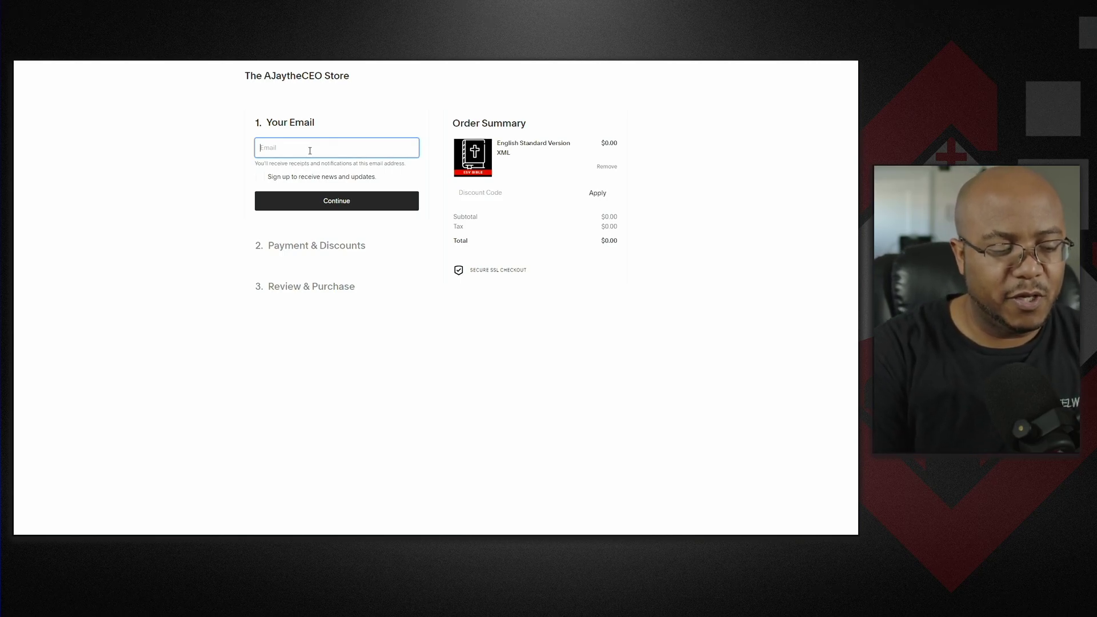
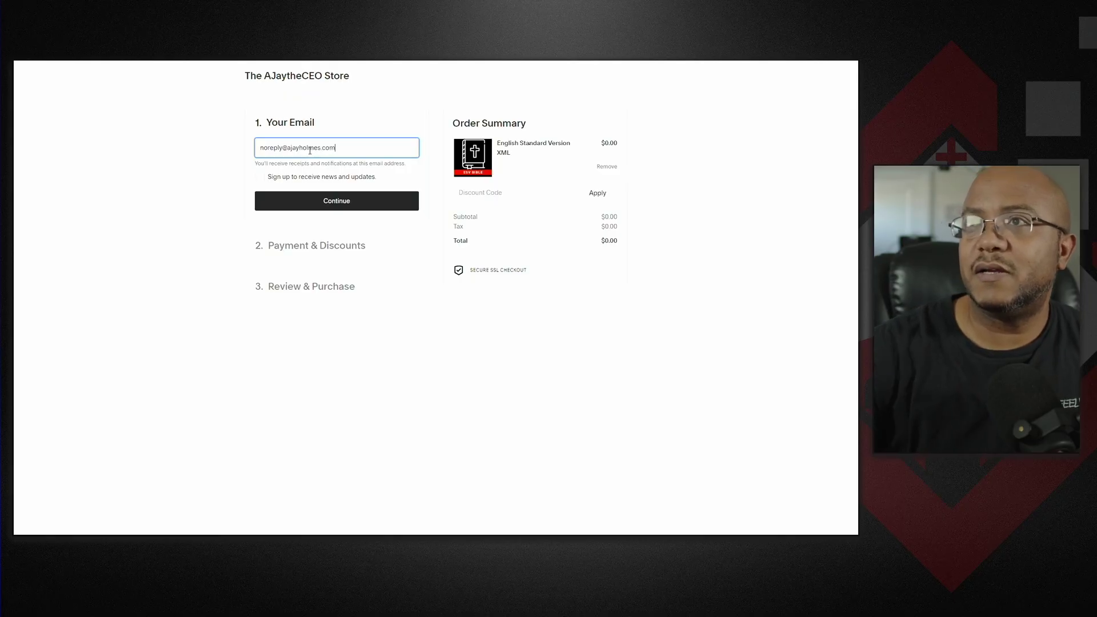
left_click(315, 202)
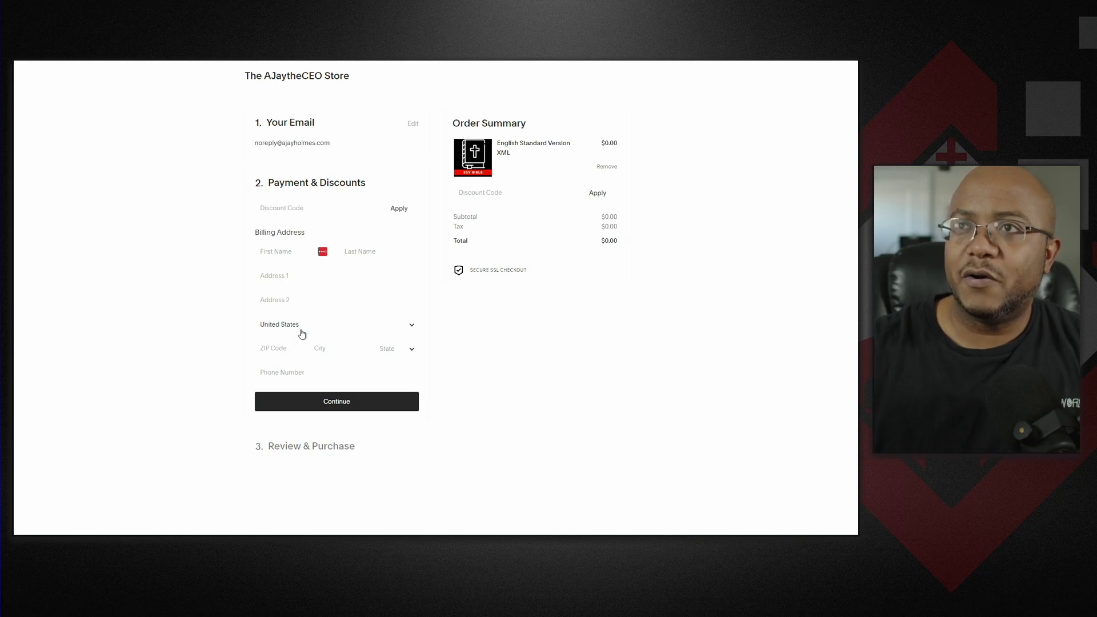
mouse_move(461, 71)
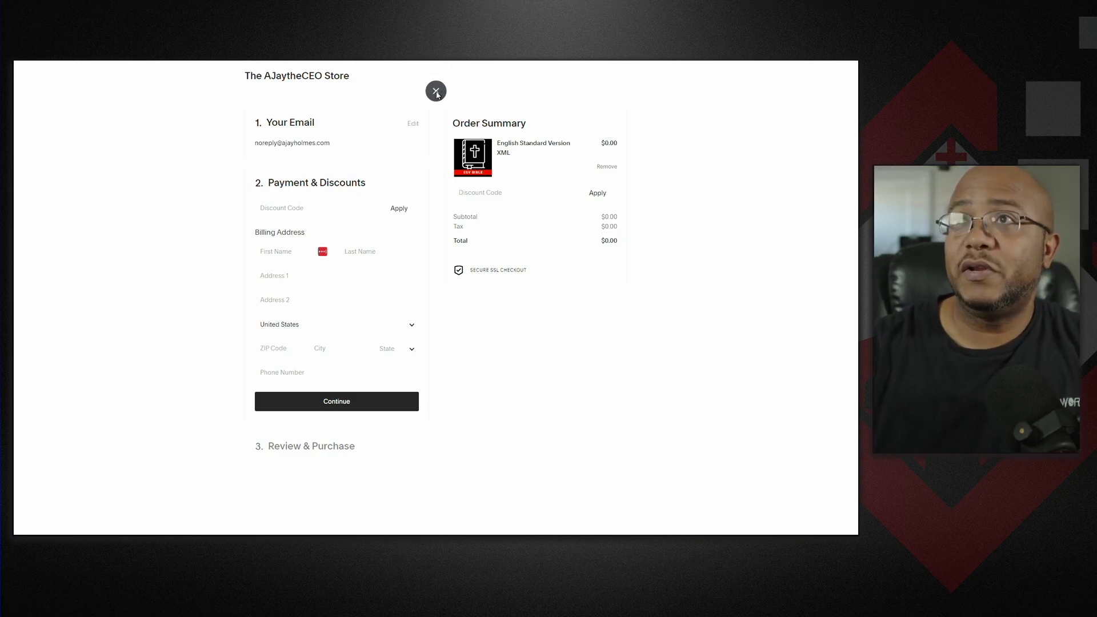
left_click(435, 92)
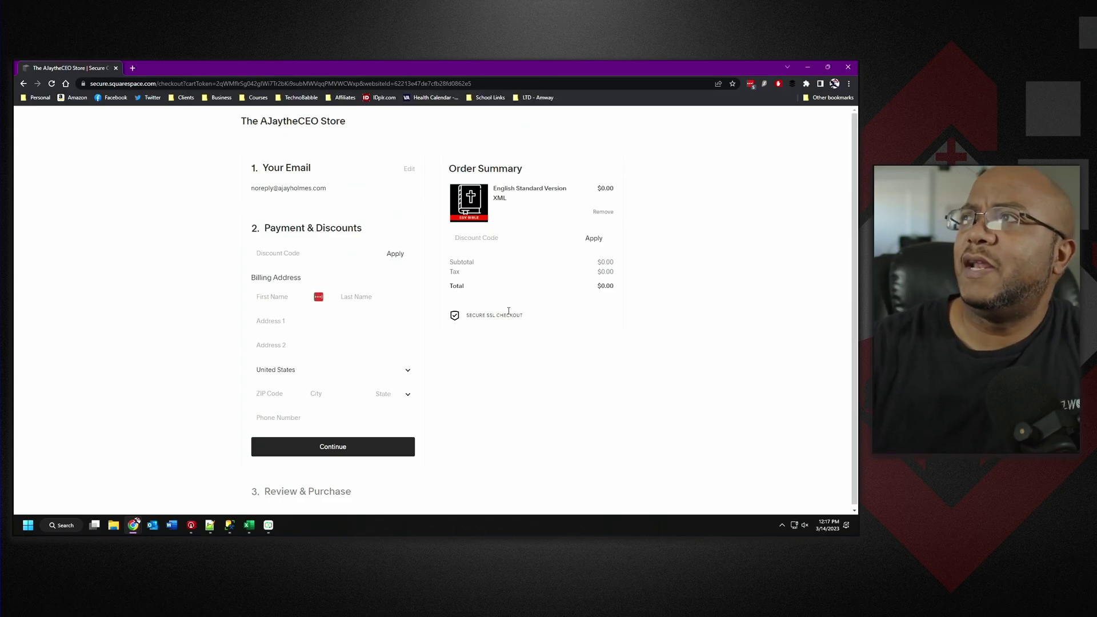
Close Chrome and show Presenter's Bibles settings down to the Import Bible option.
left_click(846, 68)
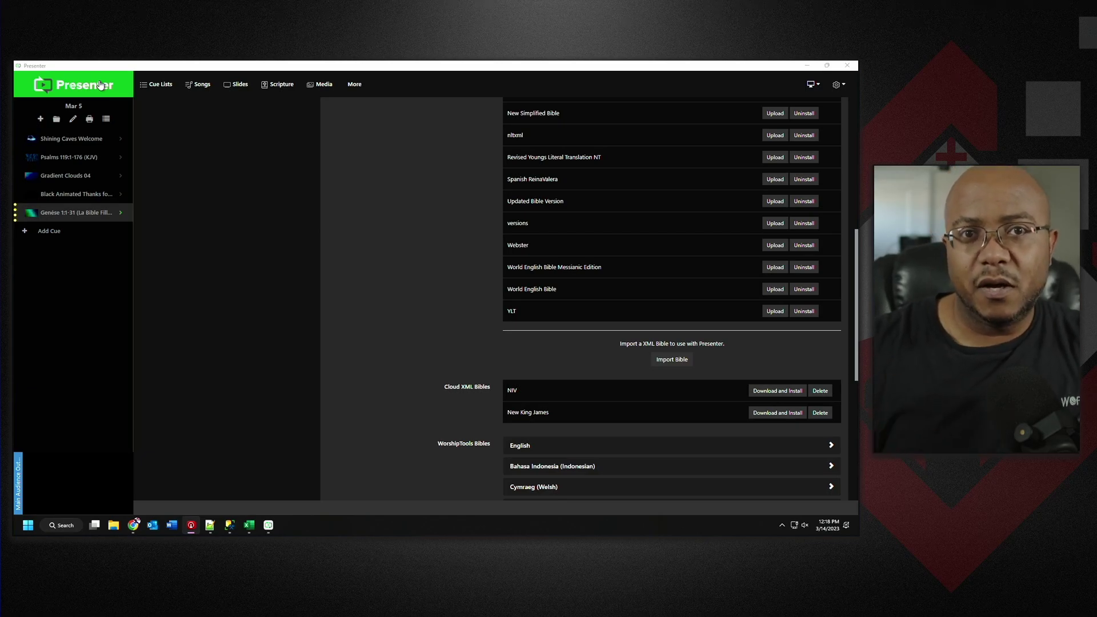
left_click(159, 81)
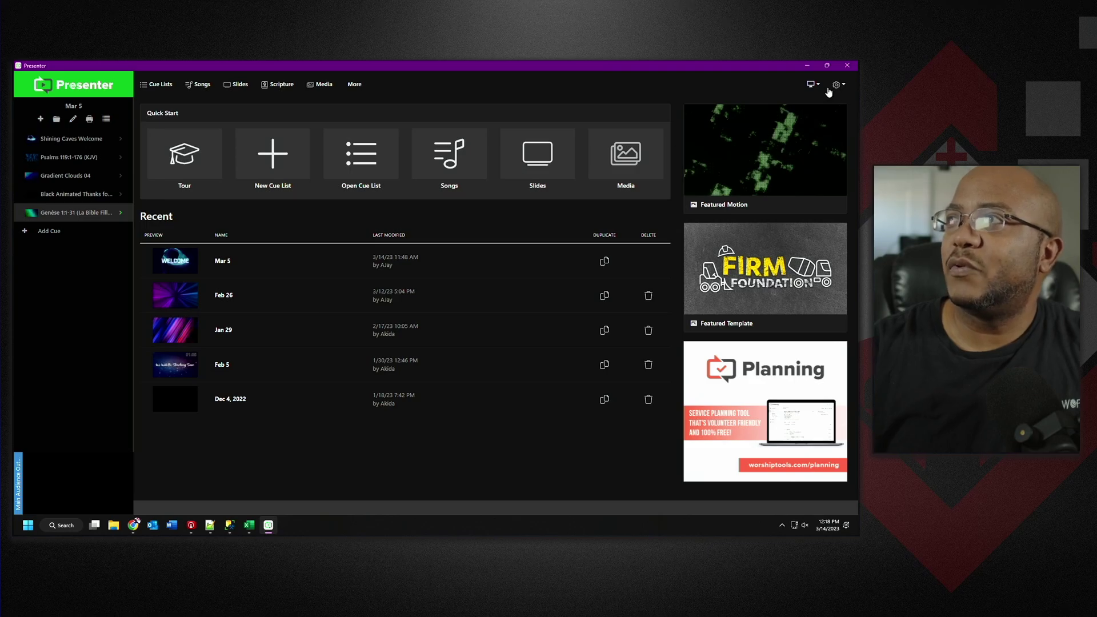
left_click(836, 86)
left_click(796, 145)
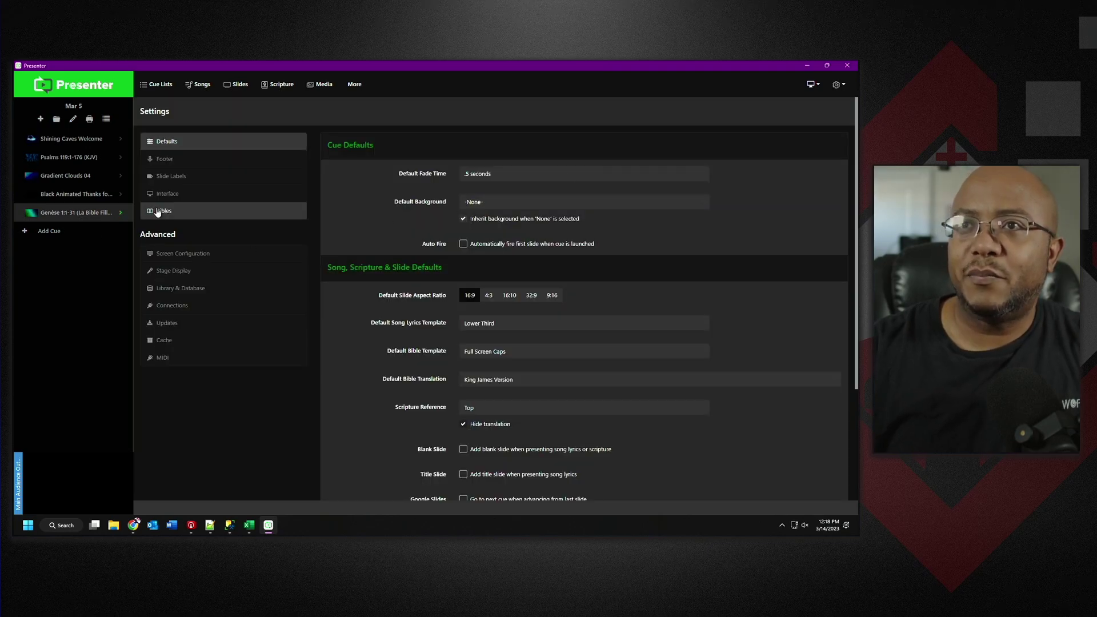
left_click(158, 212)
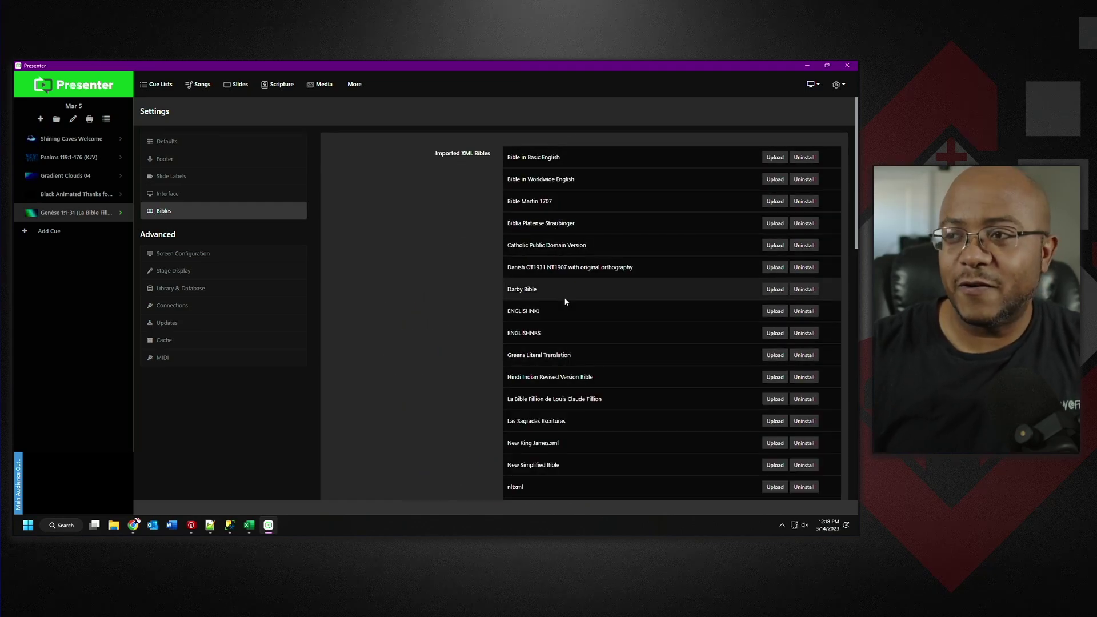
scroll(564, 303, "down", 5)
scroll(563, 302, "down", 4)
scroll(563, 301, "up", 4)
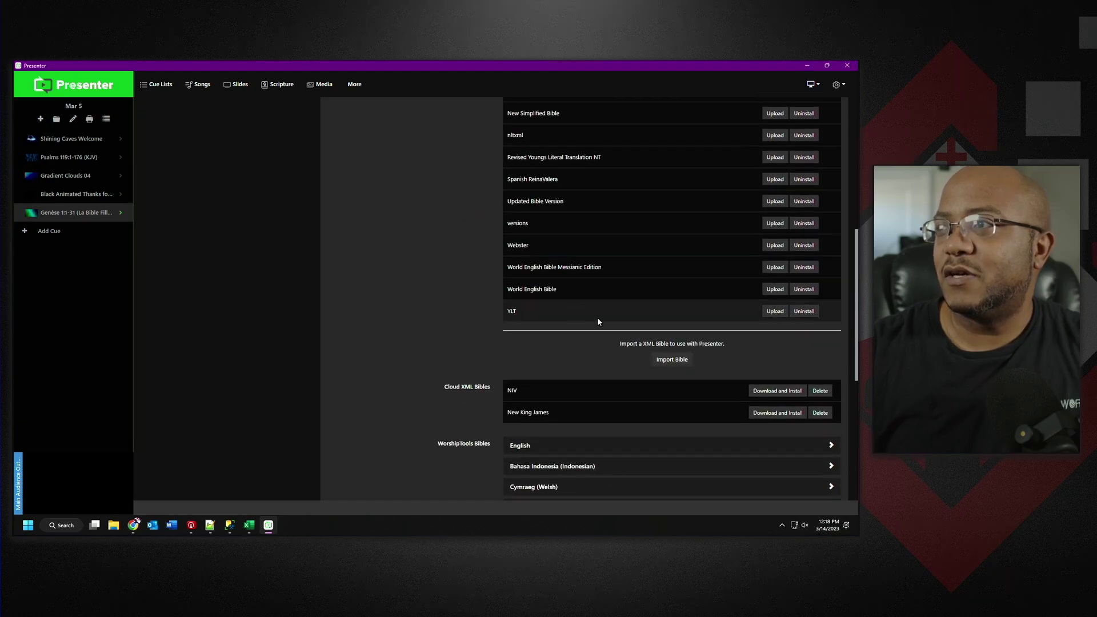
Import esv.xml from the Desktop as ENGLISHESV and add a new blank cue.
left_click(666, 361)
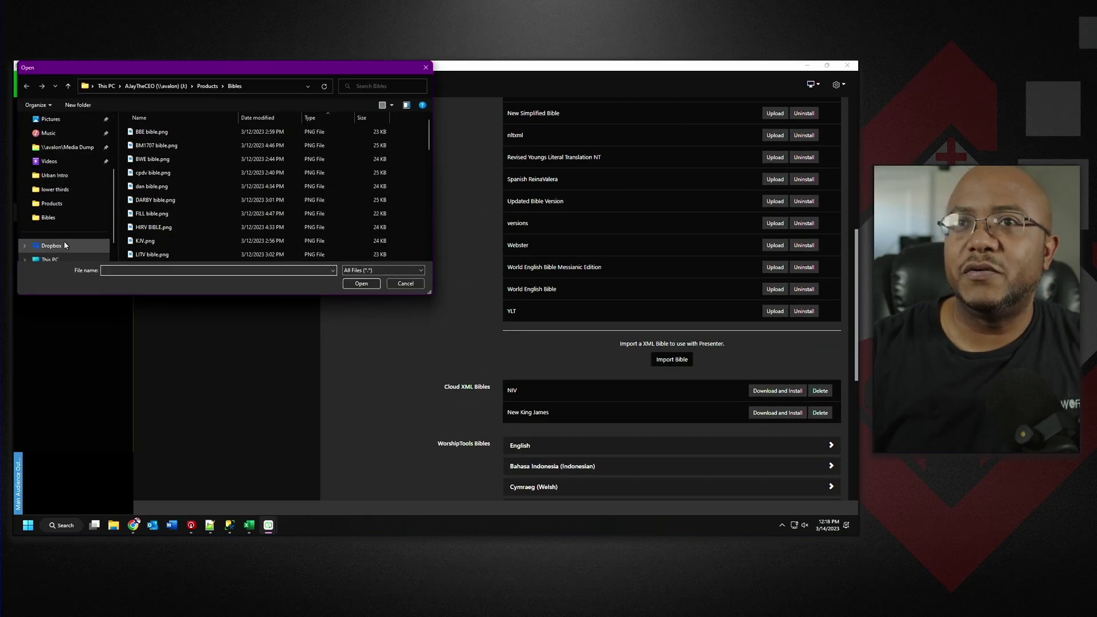
scroll(61, 245, "up", 3)
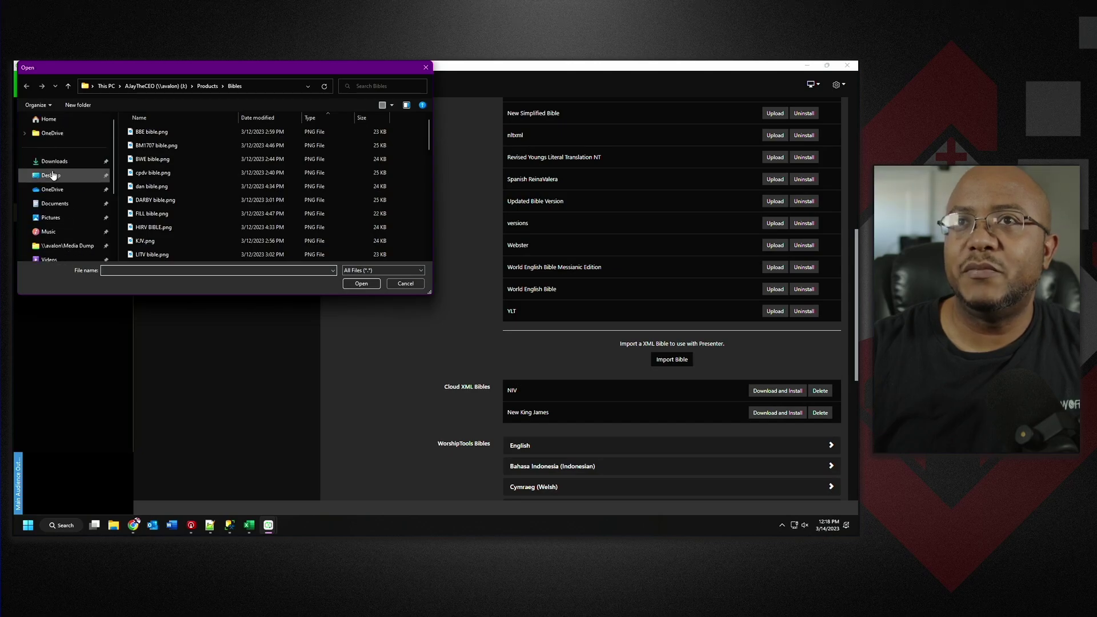
left_click(56, 179)
scroll(372, 210, "down", 1)
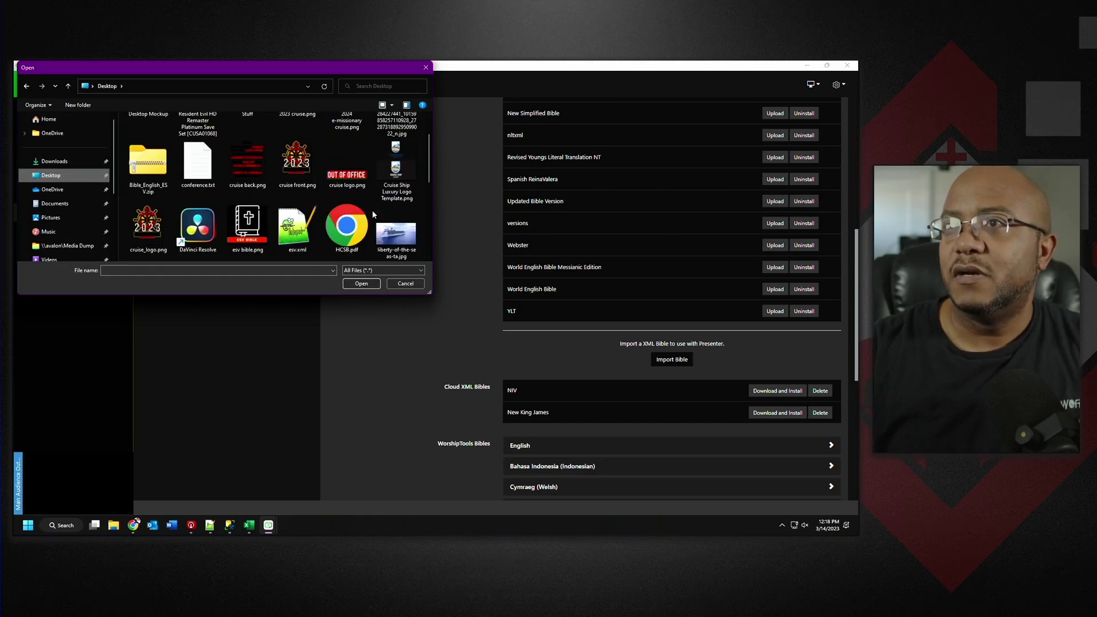
left_click(303, 234)
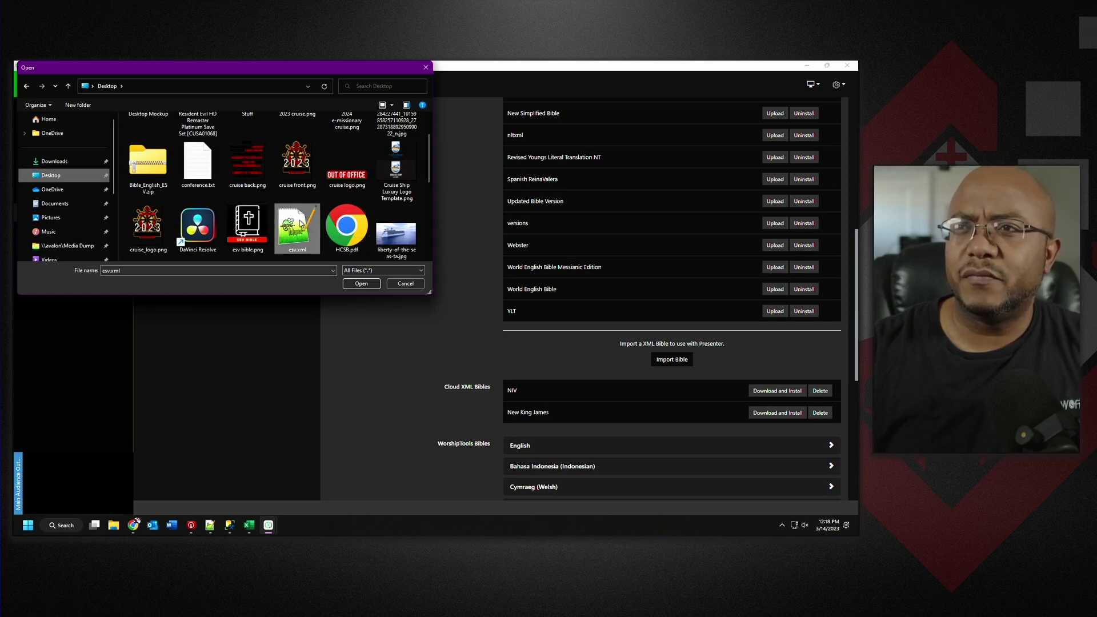
left_click(362, 284)
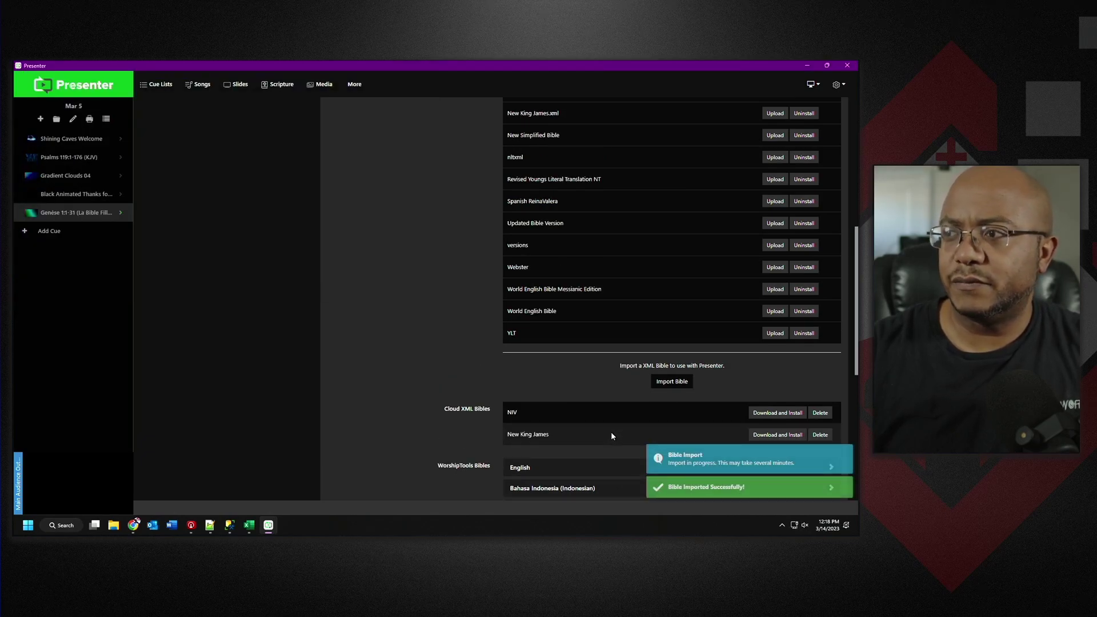
scroll(600, 422, "up", 3)
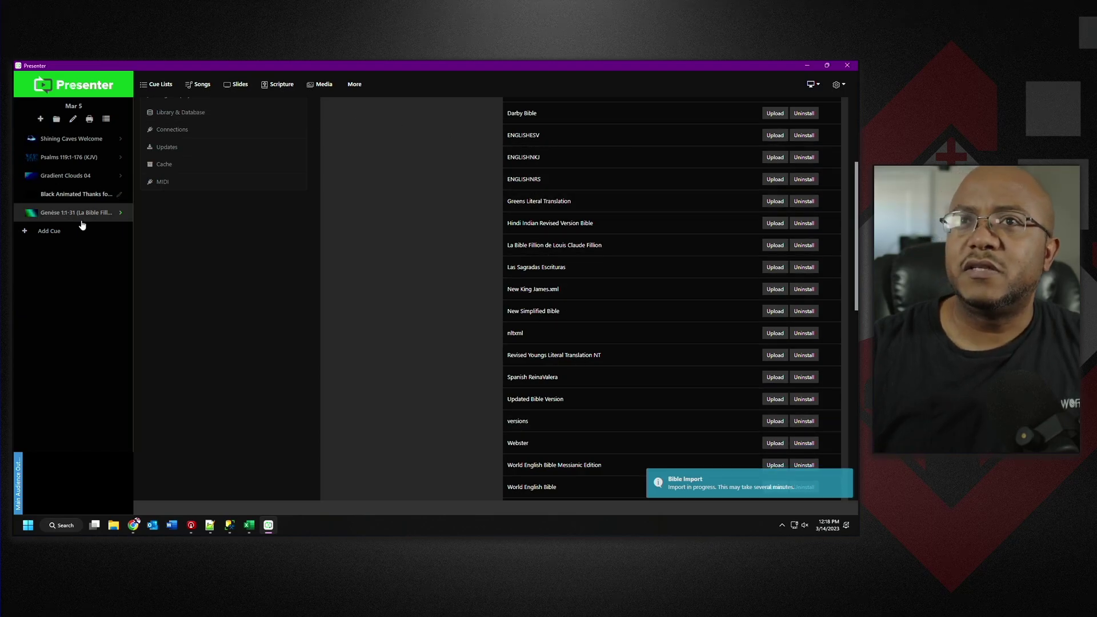
left_click(48, 231)
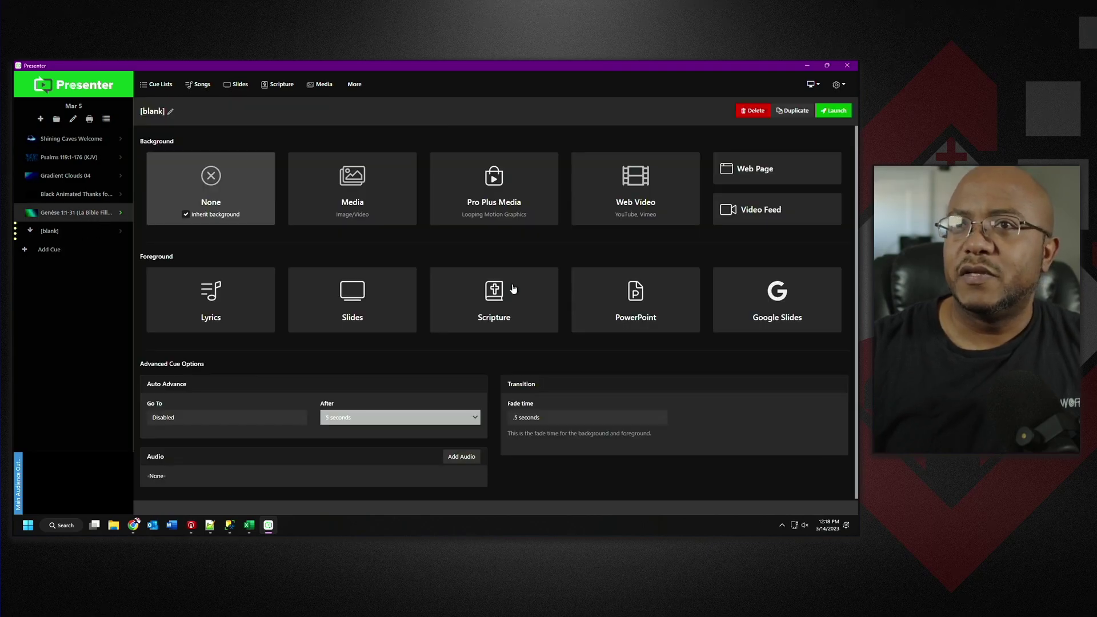
Download the teal Grainy 03 media and apply it as the new cue's background.
left_click(369, 195)
mouse_move(420, 263)
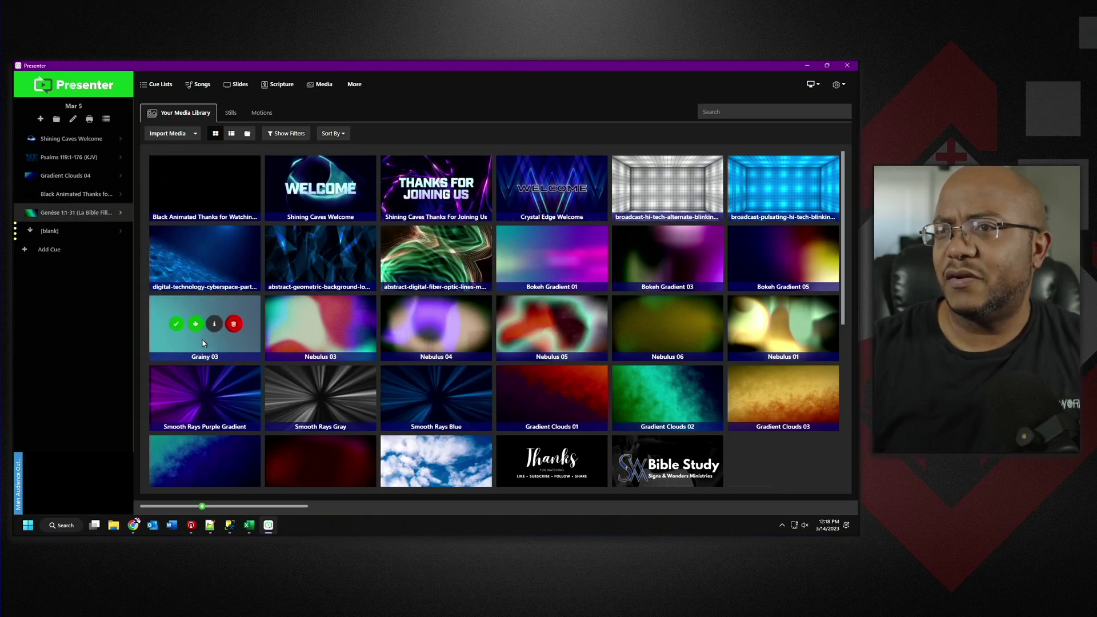
left_click(197, 328)
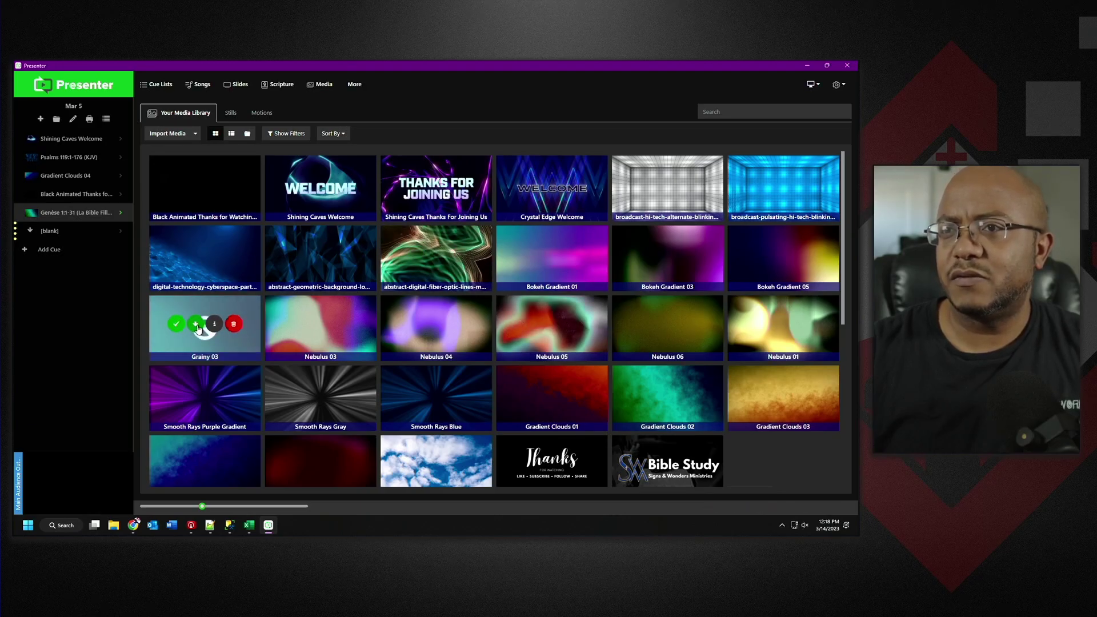
left_click(187, 324)
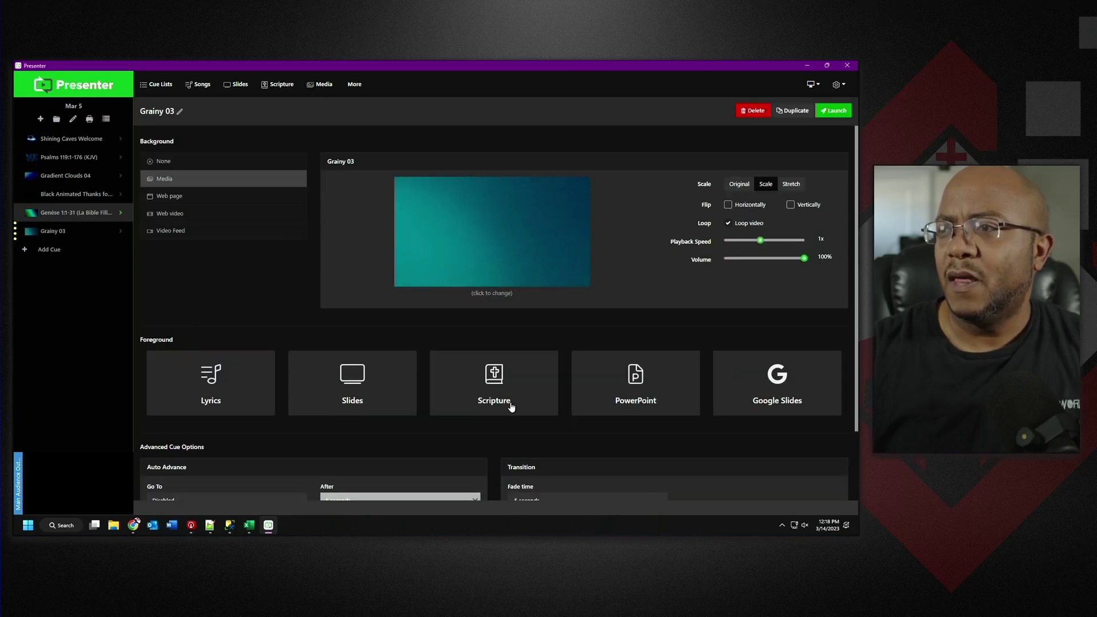
Make the cue's foreground a scripture passage using the ENGLISHESV translation.
left_click(499, 381)
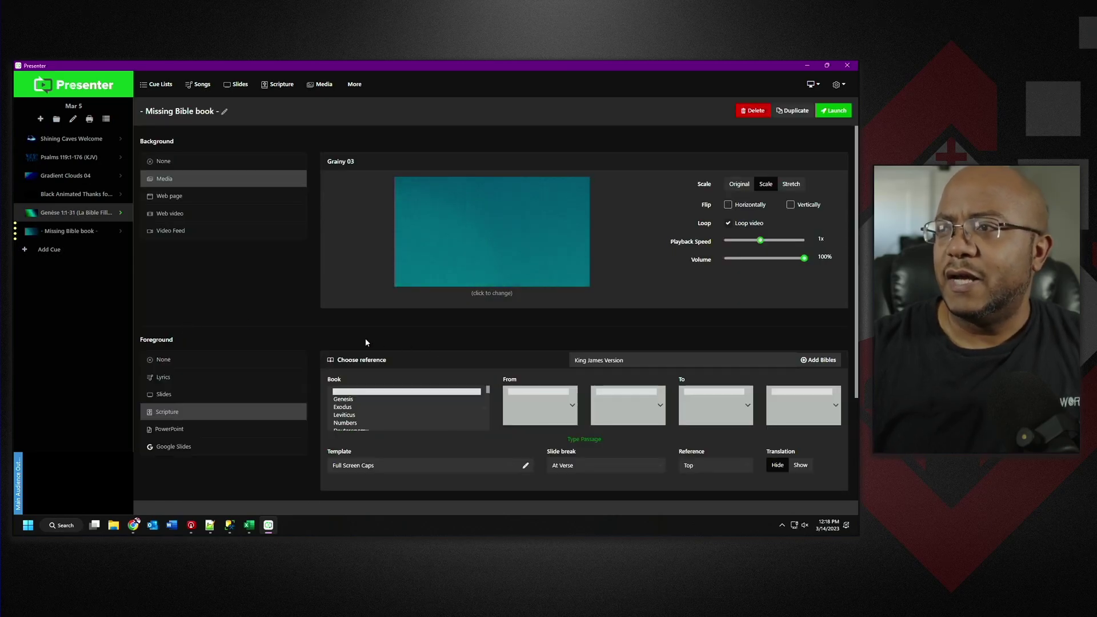
left_click(602, 361)
scroll(617, 332, "down", 1)
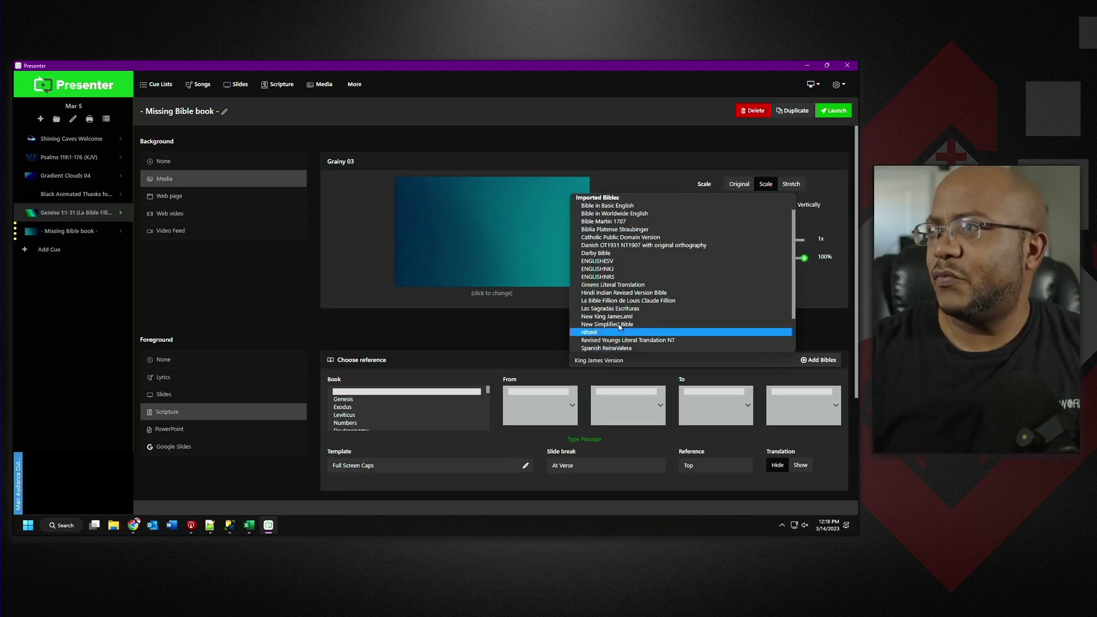
left_click(615, 261)
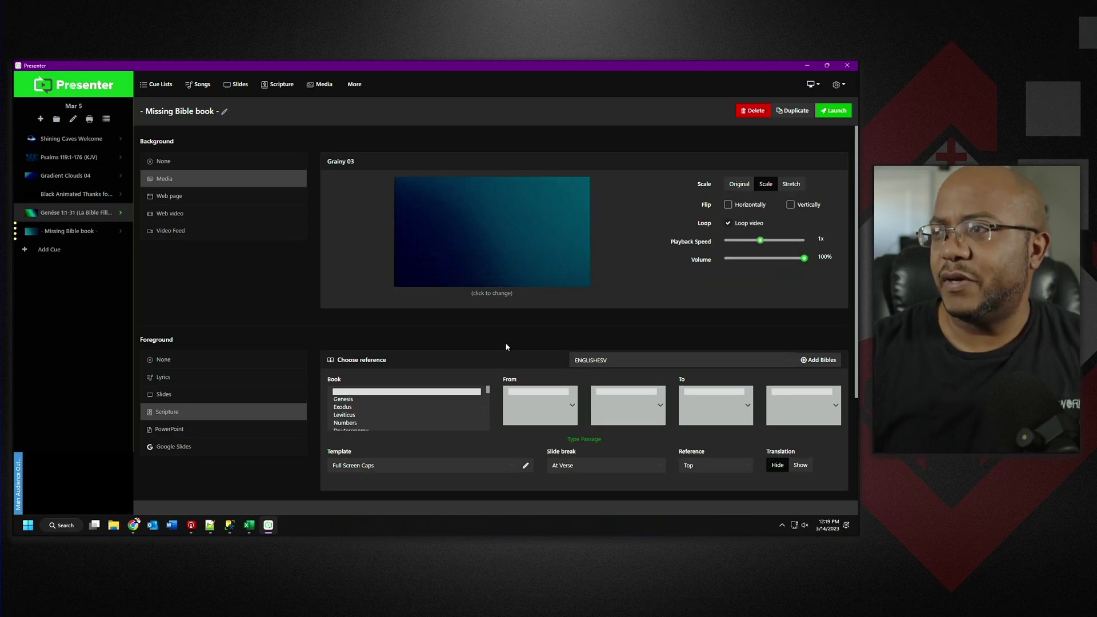
left_click(347, 399)
Load James 1 with the reference at bottom right and launch the verse slides.
left_click(583, 439)
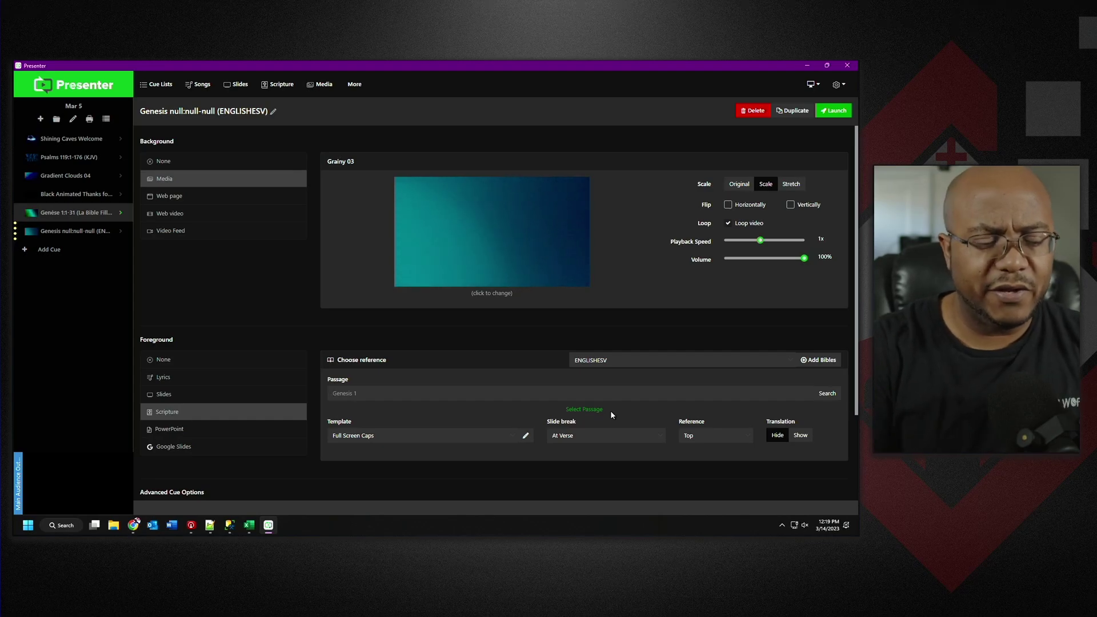
type("James 1")
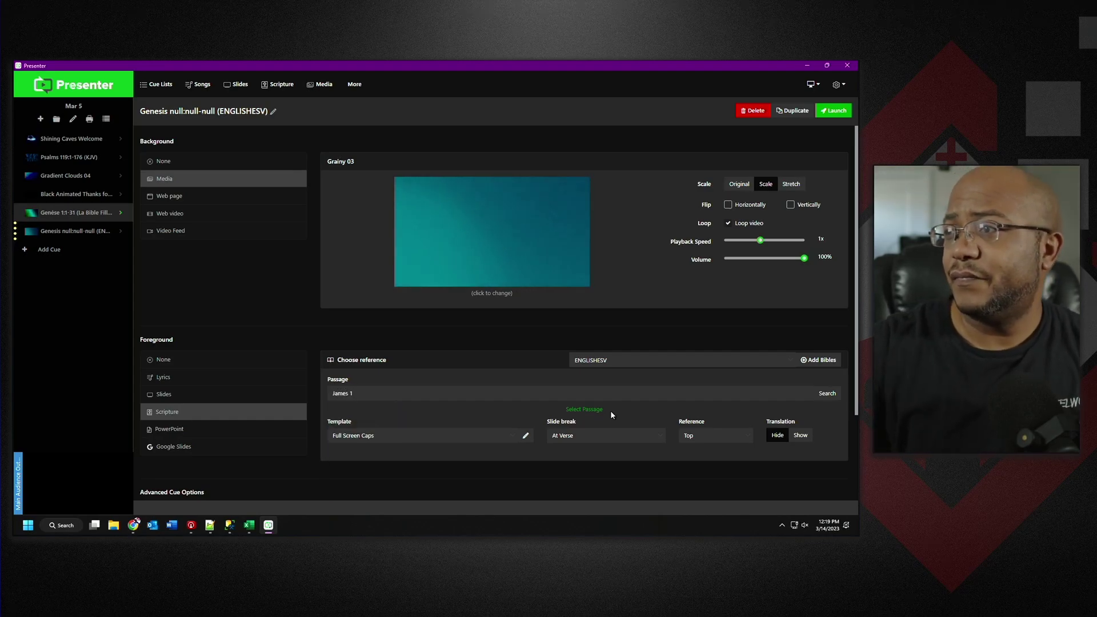
left_click(826, 394)
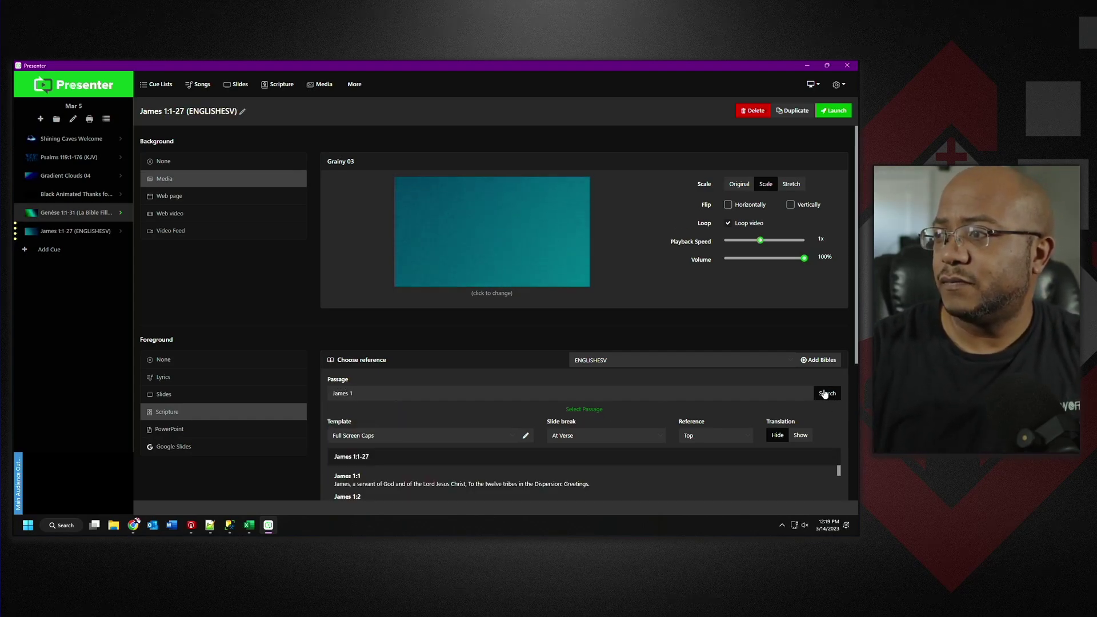
left_click(723, 439)
left_click(717, 494)
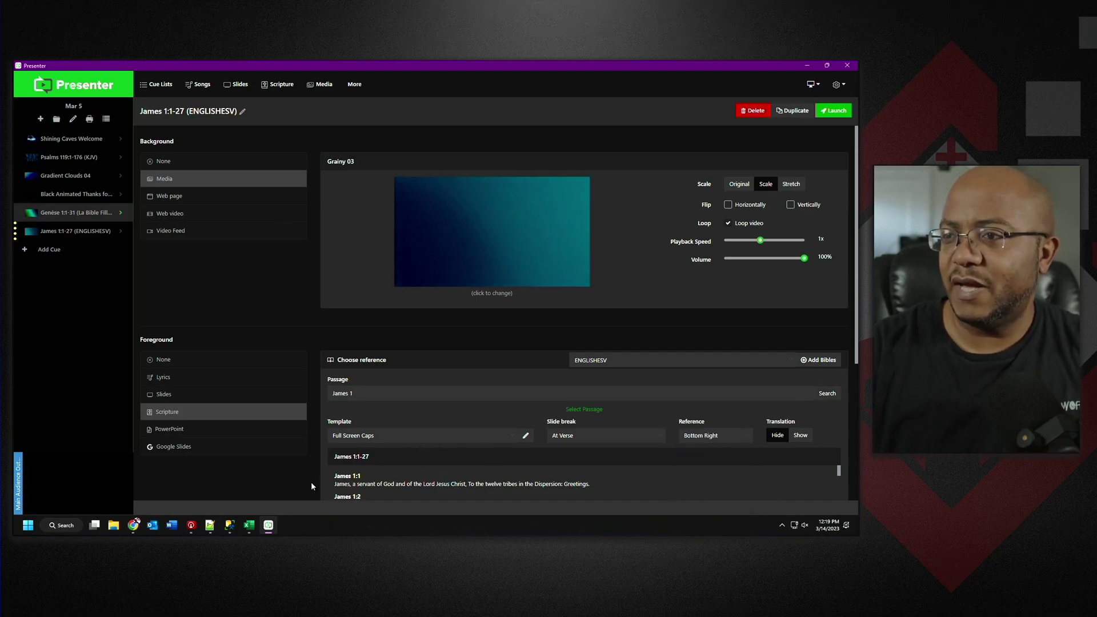
left_click(832, 111)
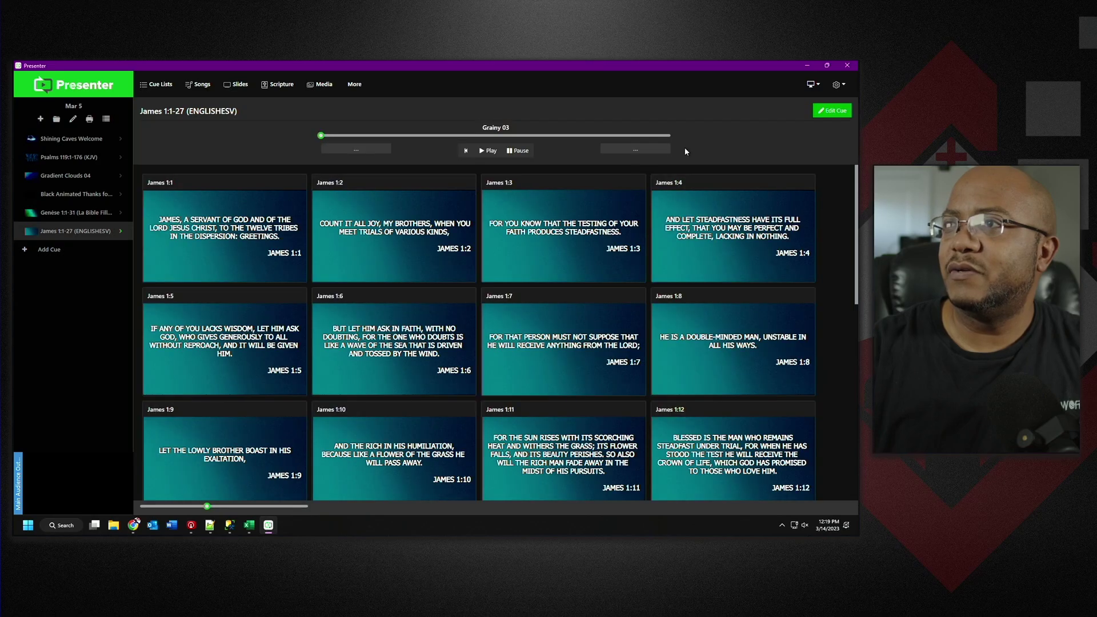
Show James 1:1 live, then advance through James 1:2 to James 1:3.
left_click(240, 239)
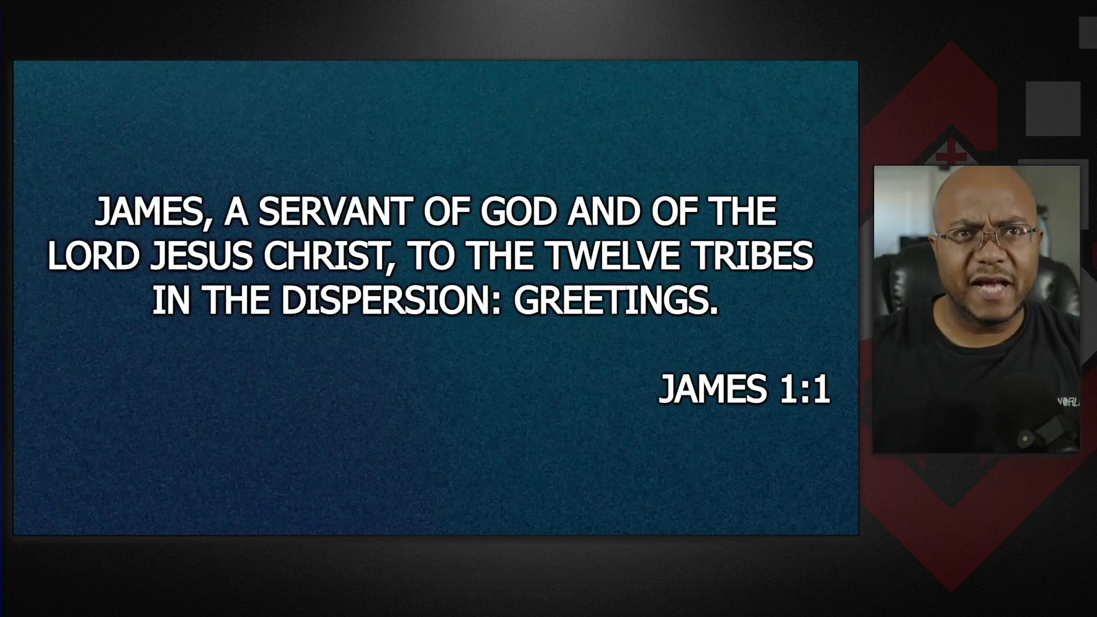
key("Right")
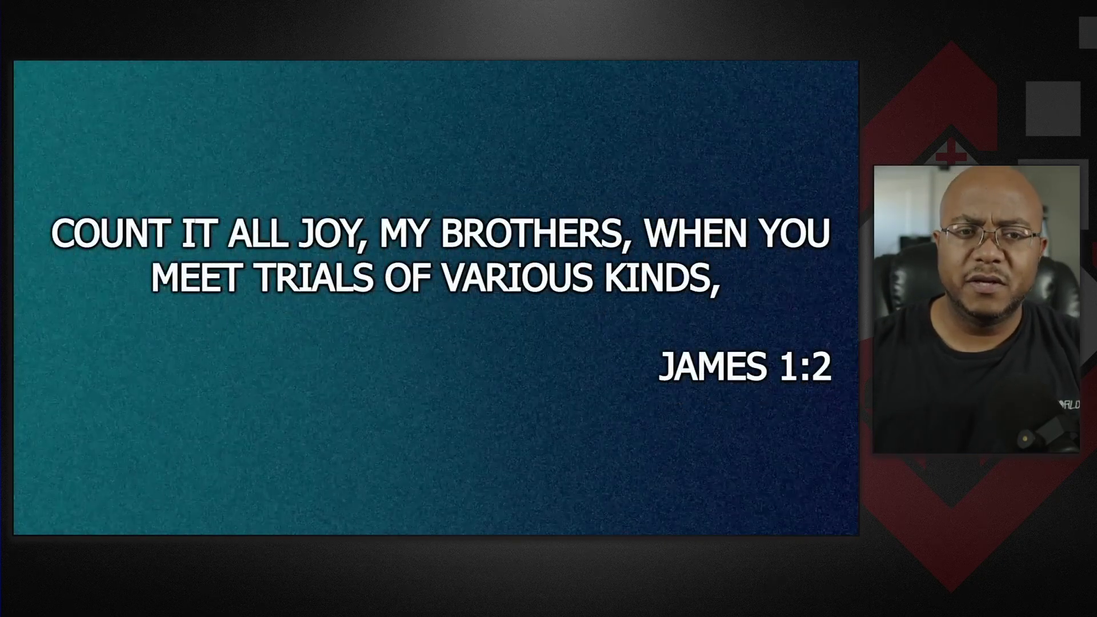
key("Right")
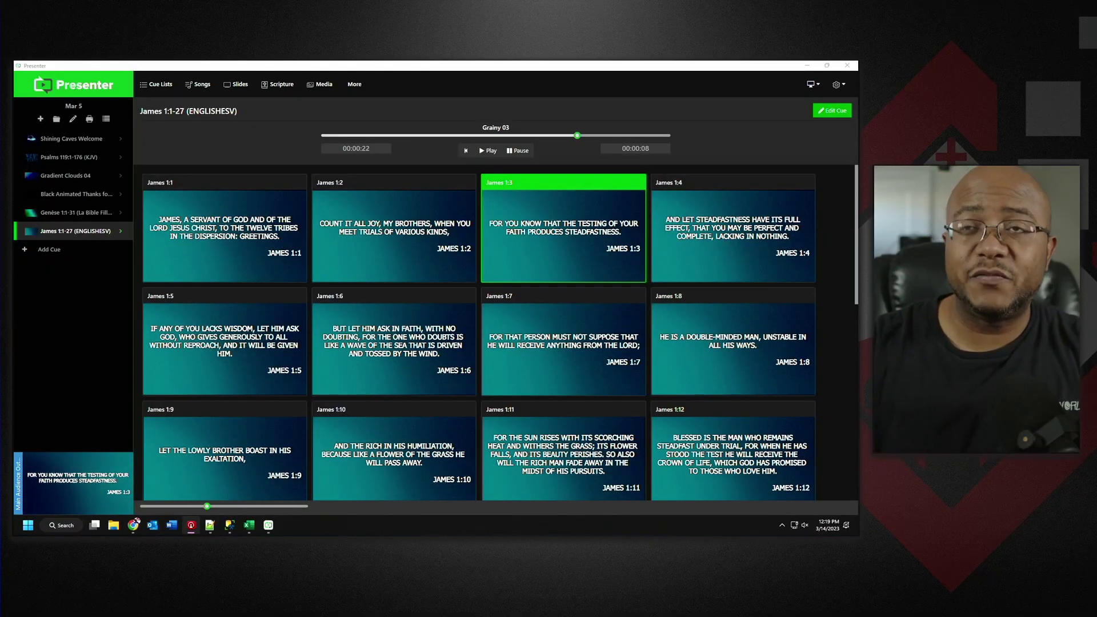
Reopen the James 1 cue and switch its Bible to Hindi Indian Revised Version.
left_click(120, 233)
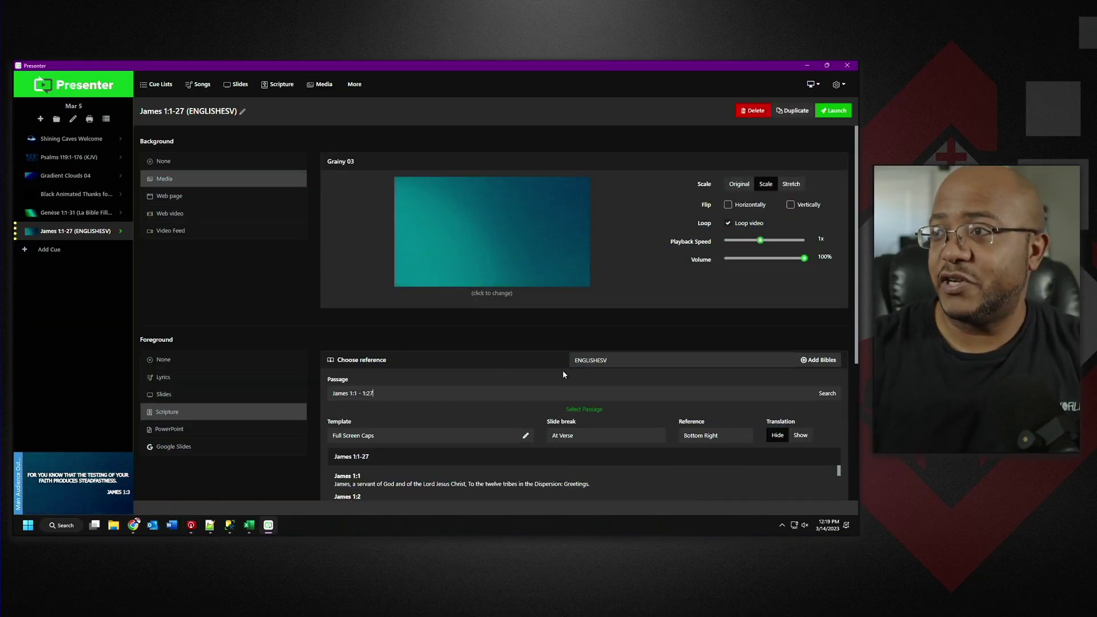
left_click(636, 366)
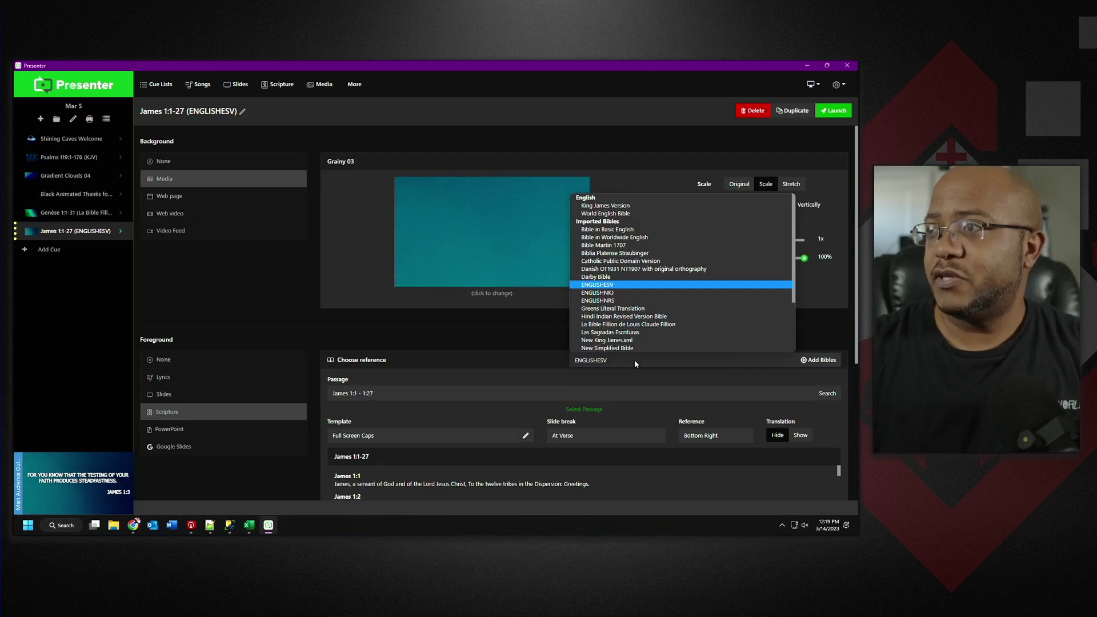
scroll(619, 342, "down", 1)
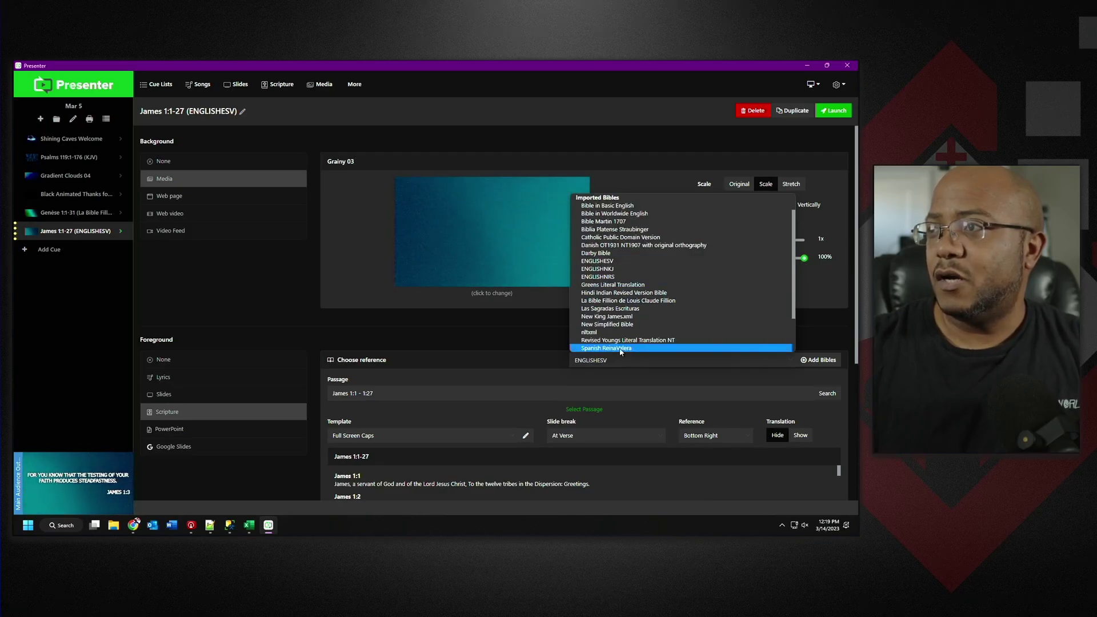
left_click(615, 294)
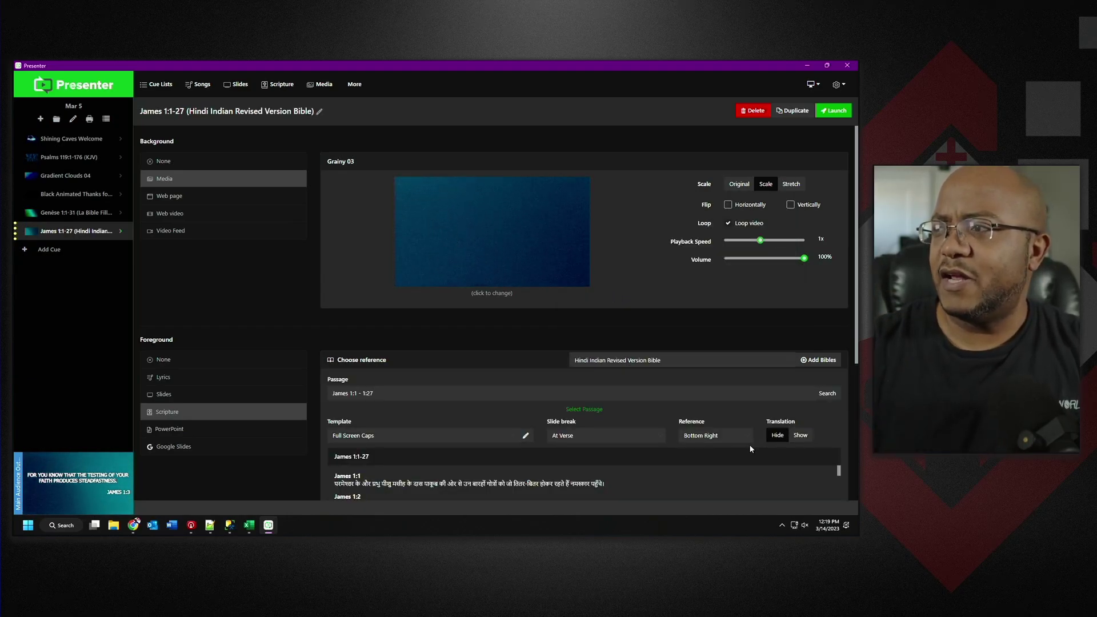
scroll(823, 423, "down", 2)
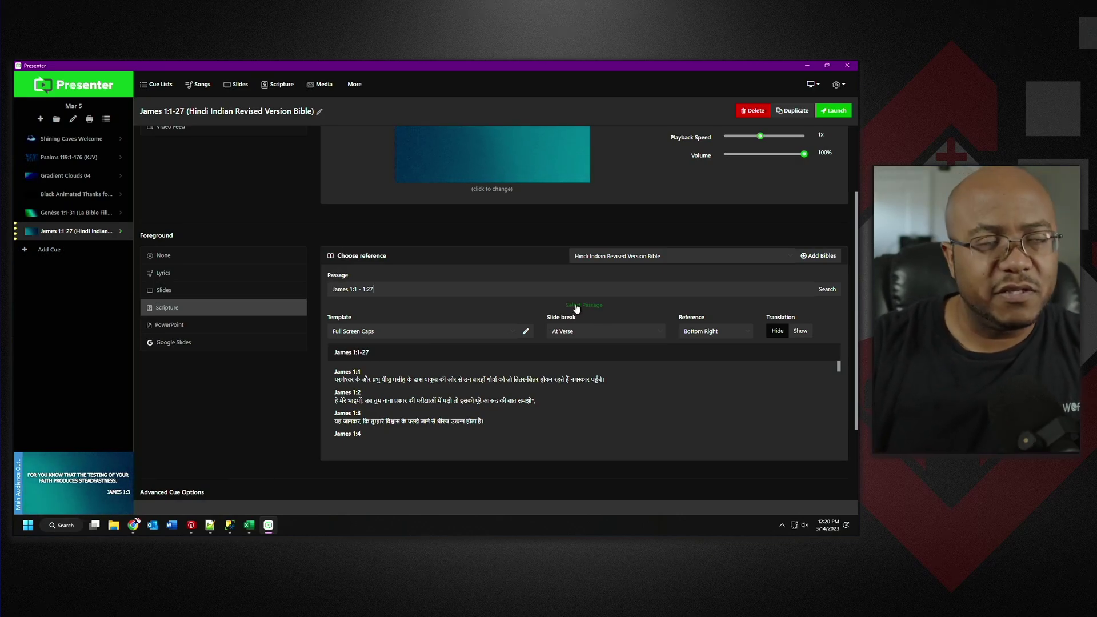
Switch to Select Passage, browse the Book list, and launch the Hindi verse slides.
left_click(577, 307)
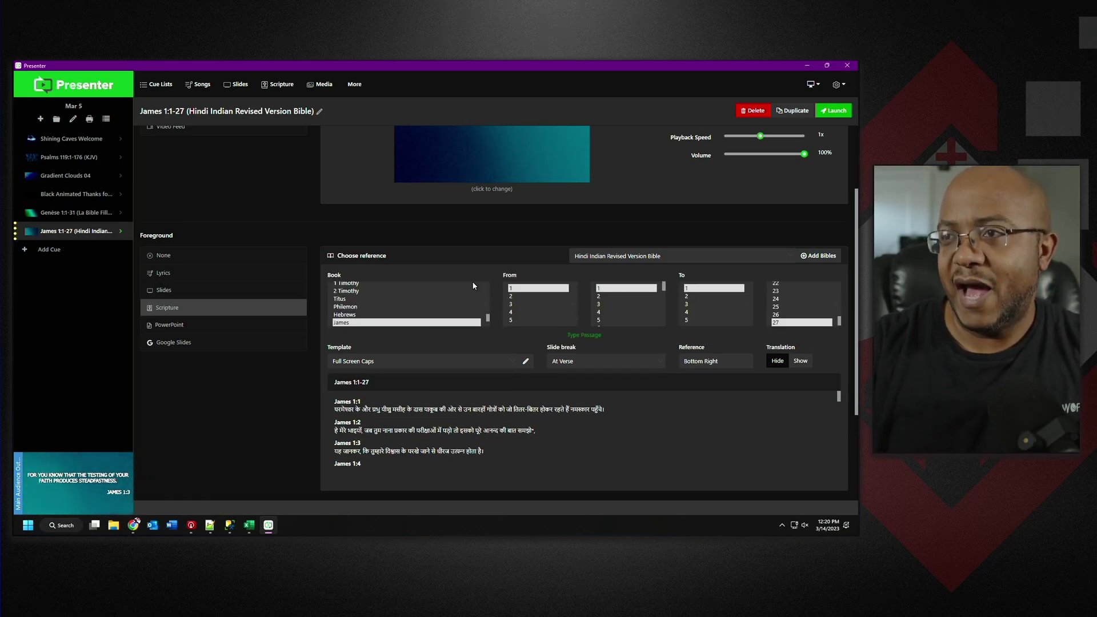
left_click(486, 324)
left_click_drag(487, 322, 482, 298)
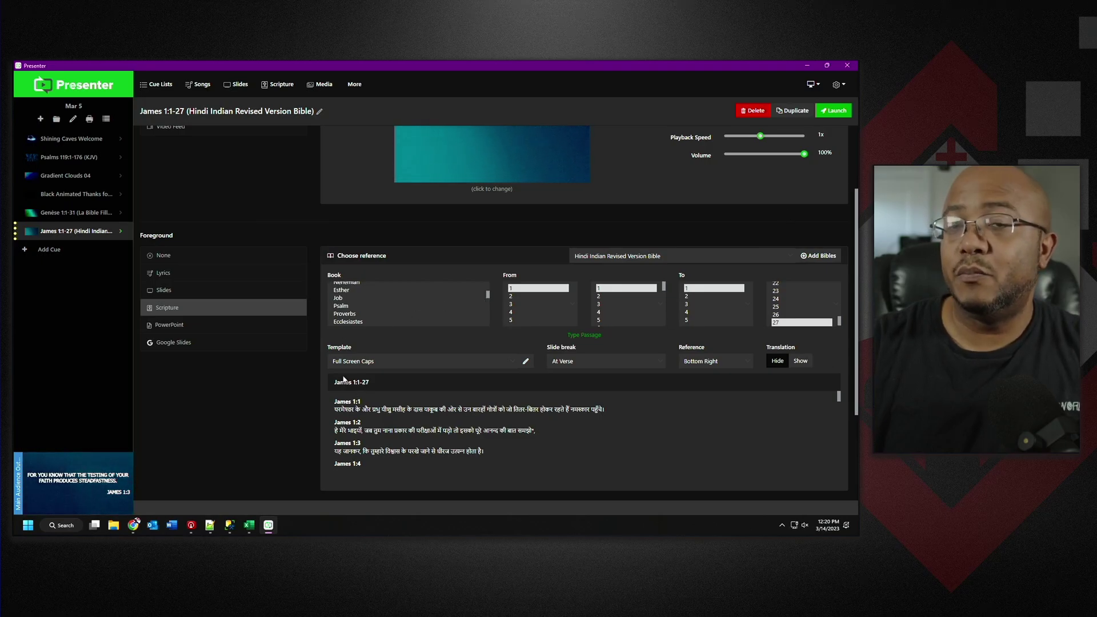
left_click(830, 112)
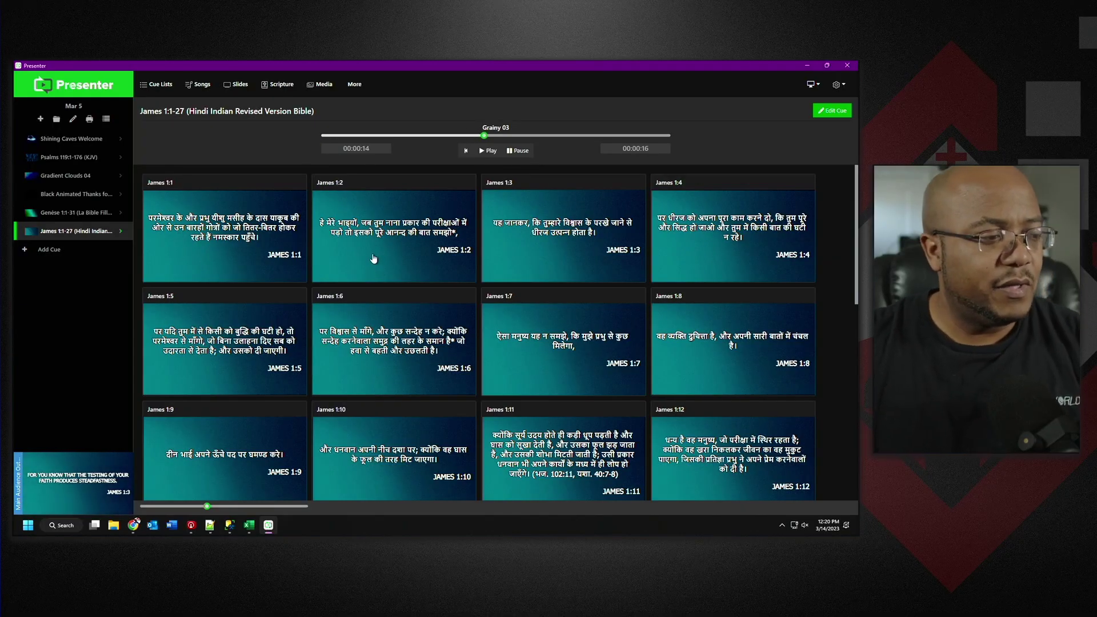
Show Hindi James 1:2 live, then advance through verses 1:3 and 1:4.
left_click(372, 256)
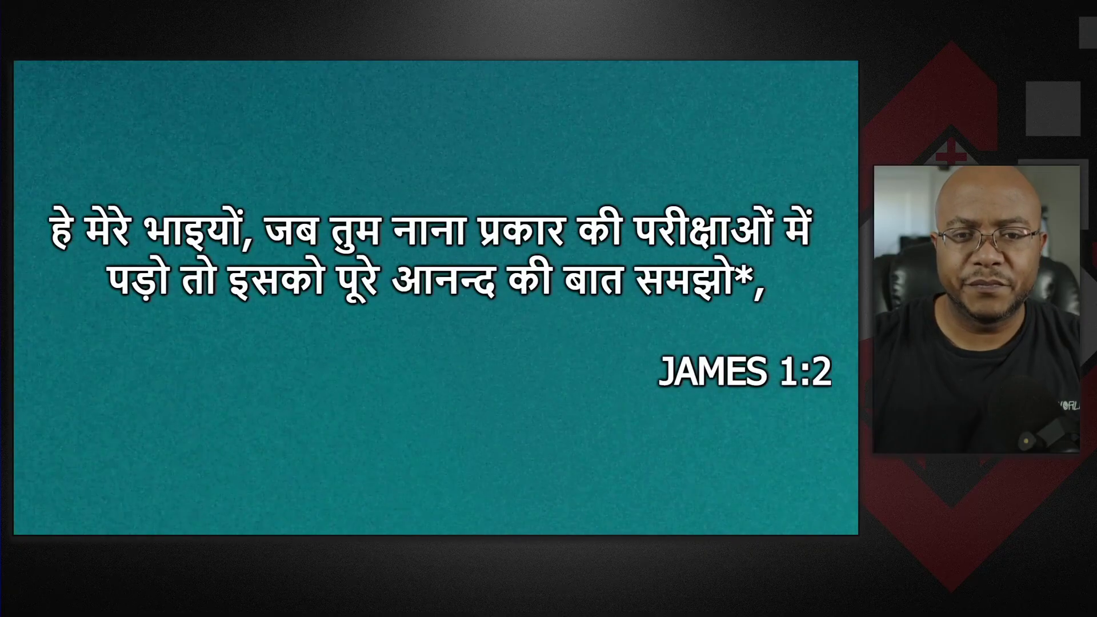
key("Right")
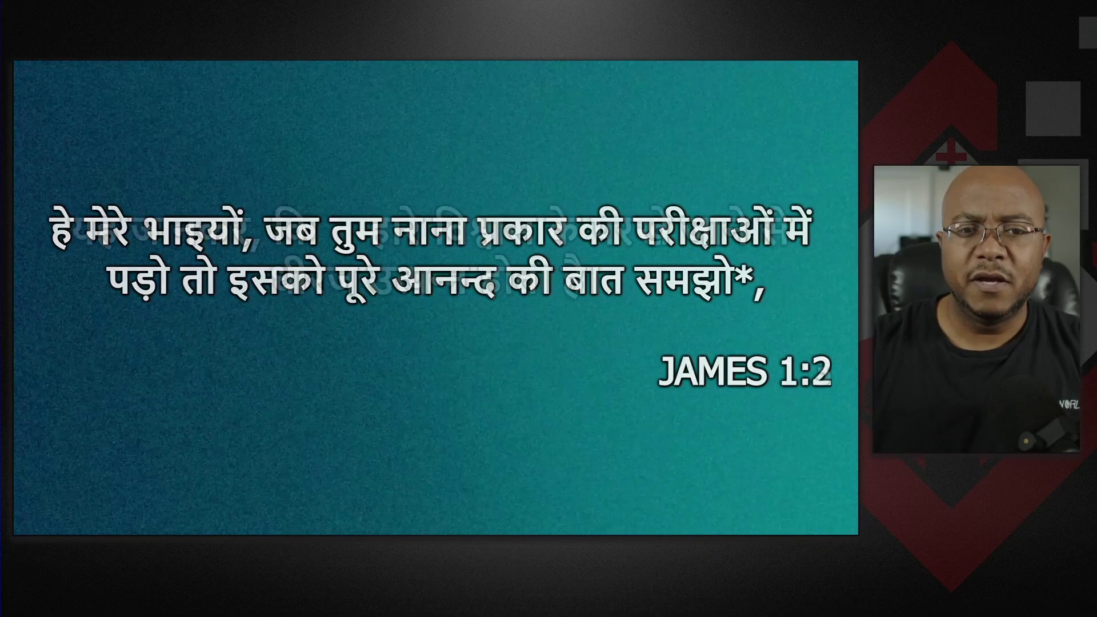
key("Right")
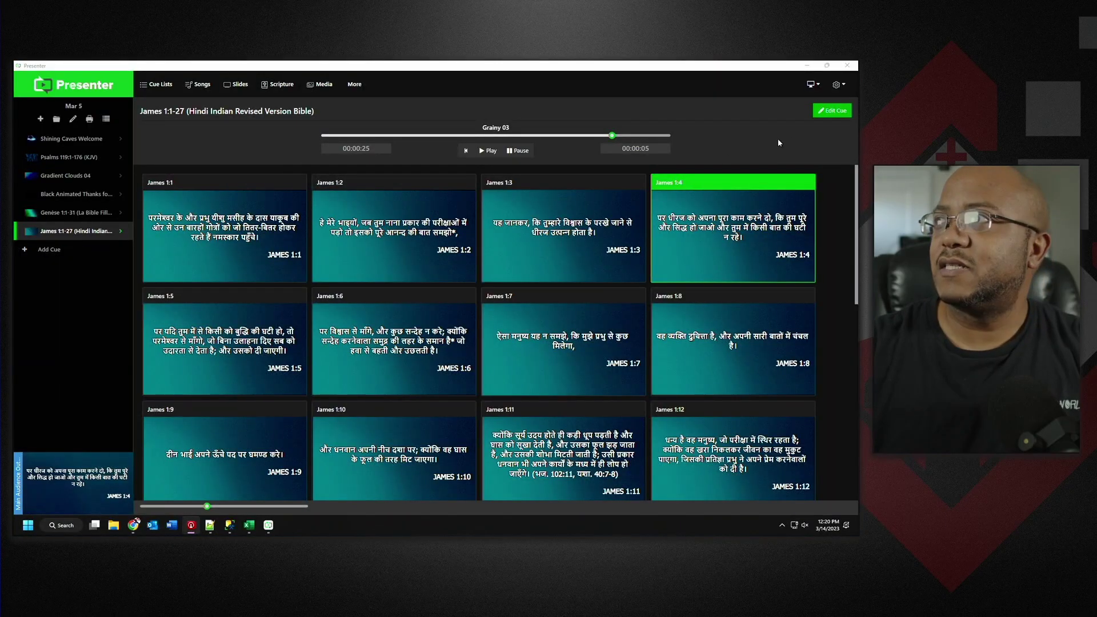
Reopen the cue and switch its Bible to La Bible Fillion de Louis Claude Fillion.
left_click(832, 111)
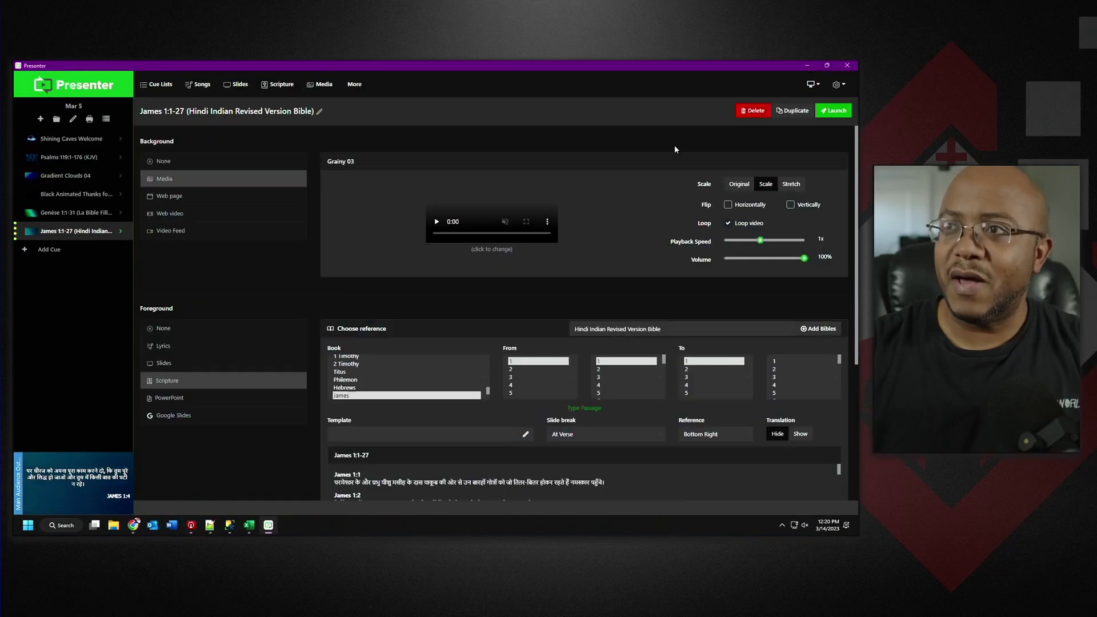
left_click(682, 361)
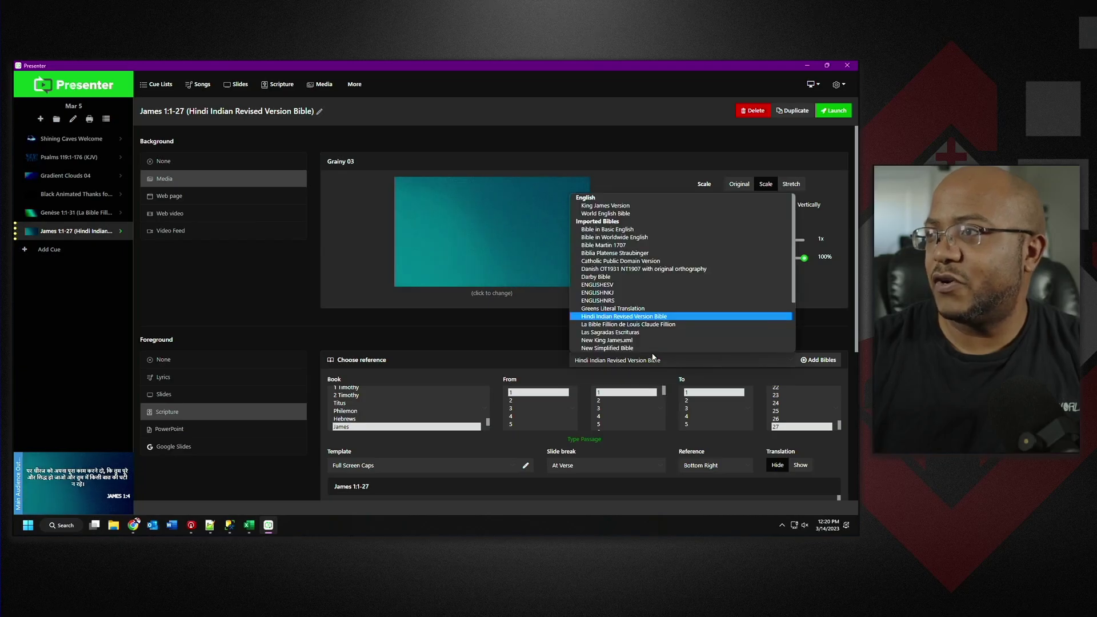
scroll(651, 343, "down", 1)
left_click(641, 301)
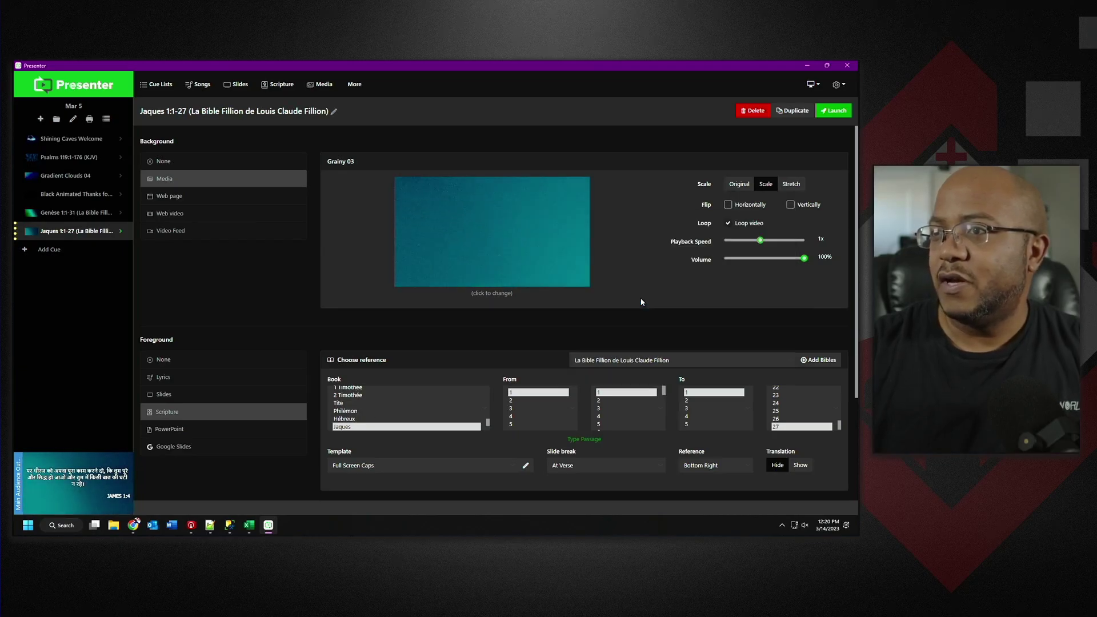
left_click_drag(489, 423, 489, 388)
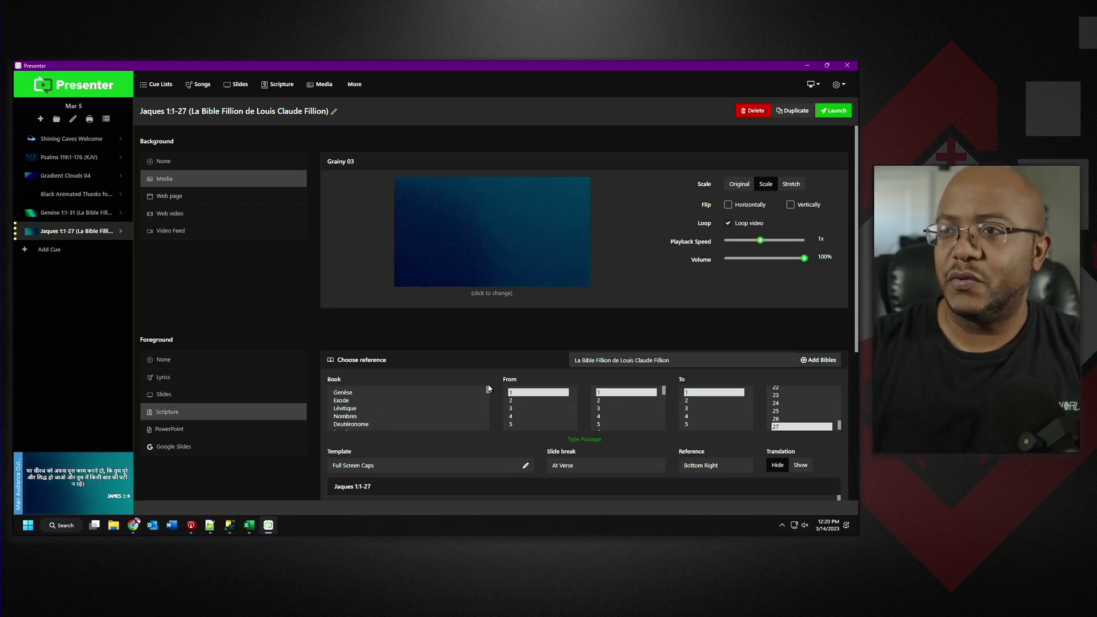
Look up Genesis 1, pick Genèse from the Book list, and launch the French slides.
left_click(584, 439)
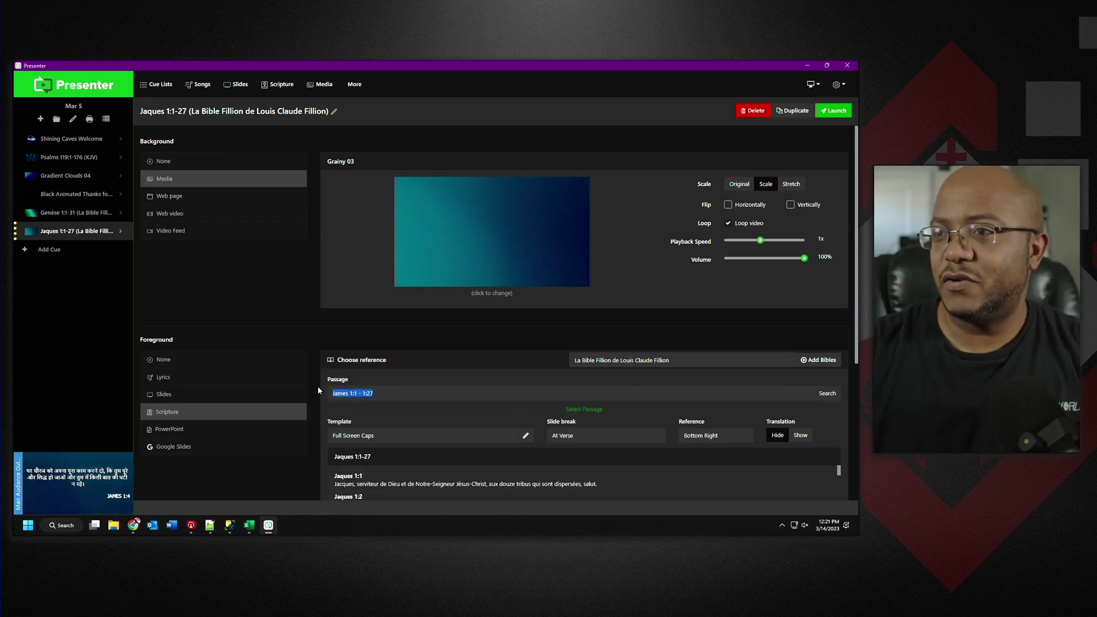
type("G")
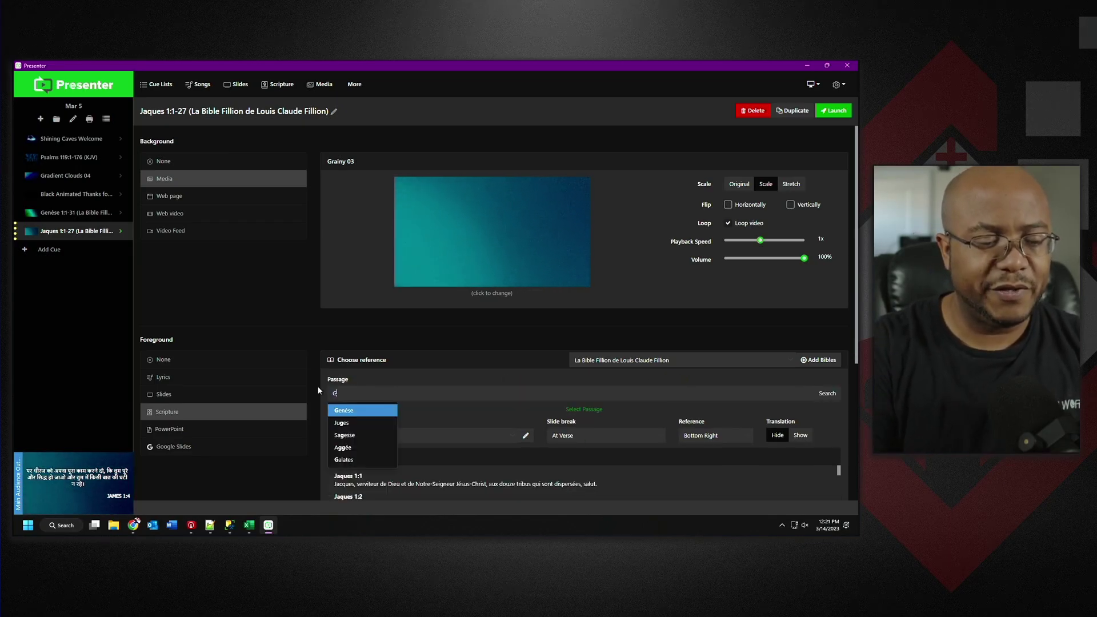
type("enesis 1")
left_click(827, 395)
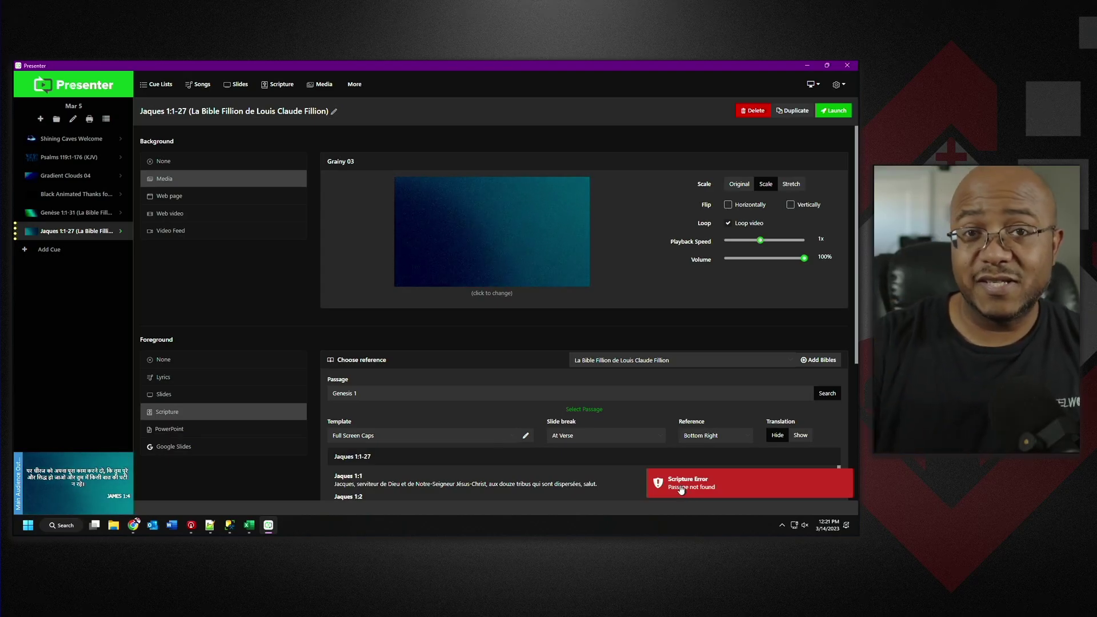
left_click(584, 409)
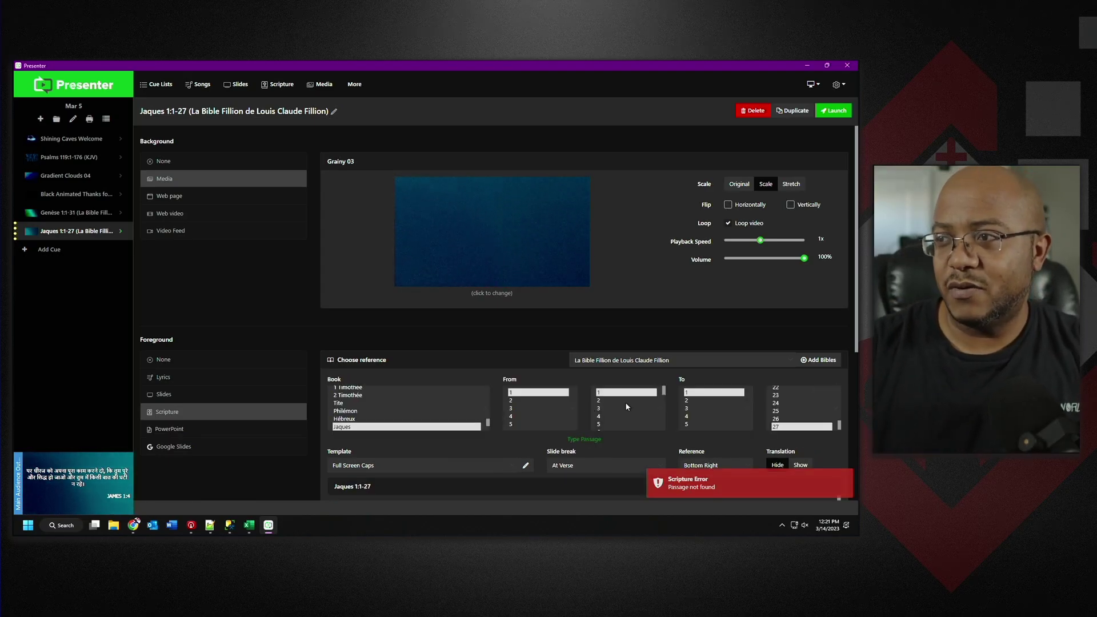
left_click_drag(493, 424, 492, 371)
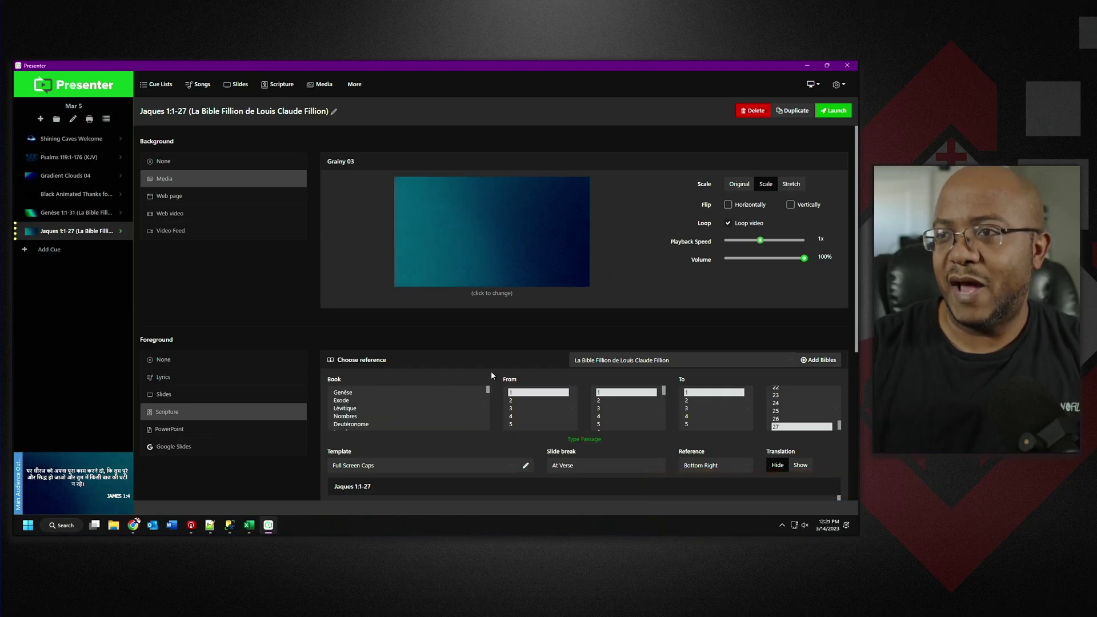
left_click(358, 391)
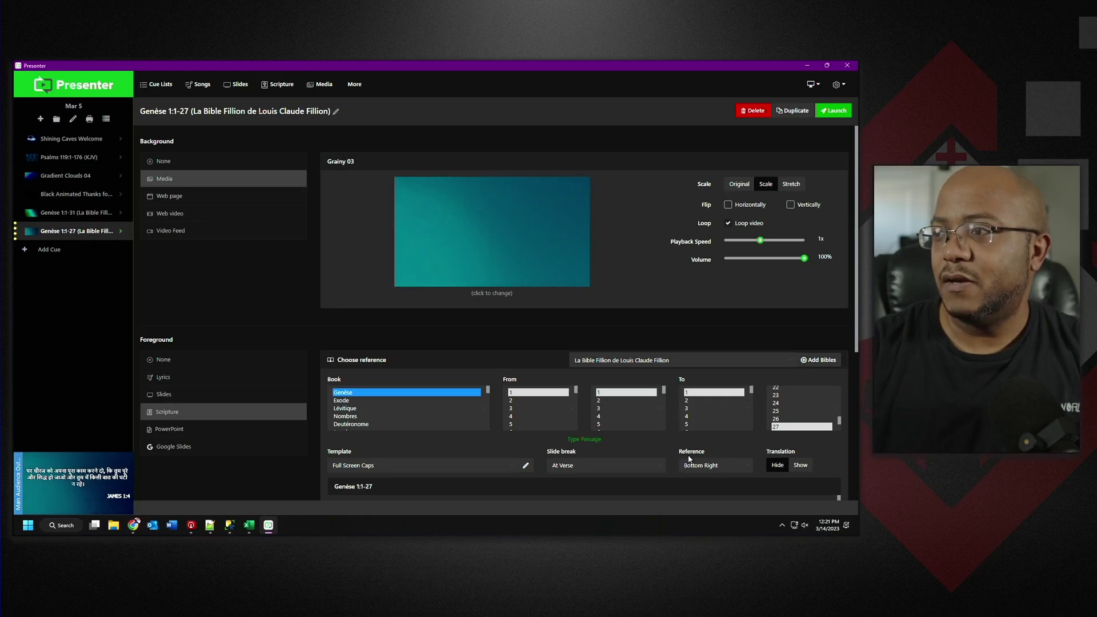
left_click(835, 112)
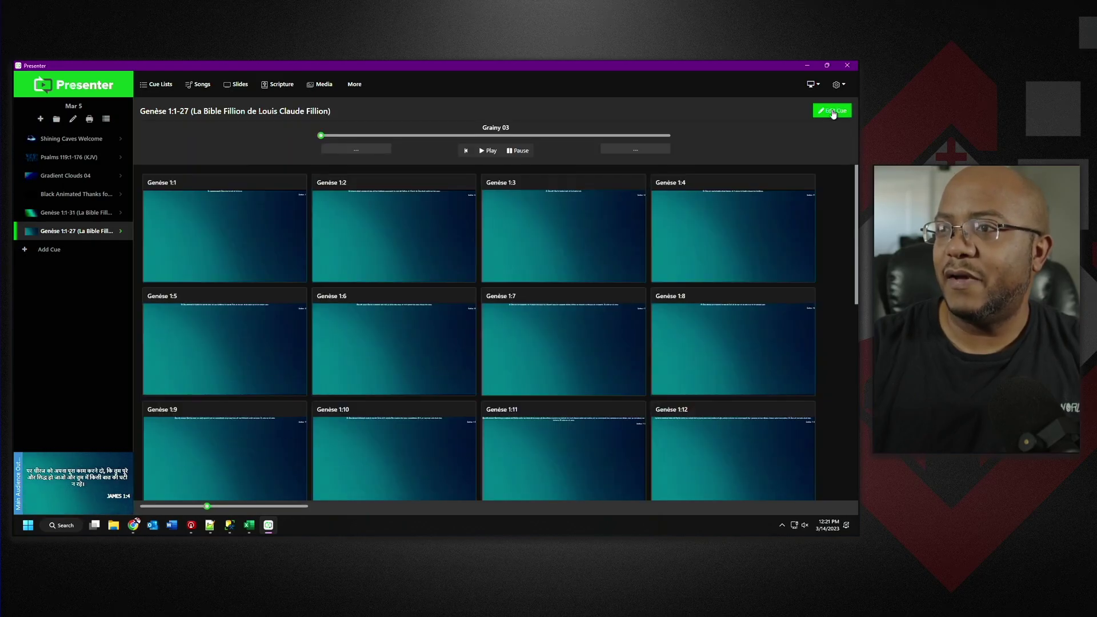